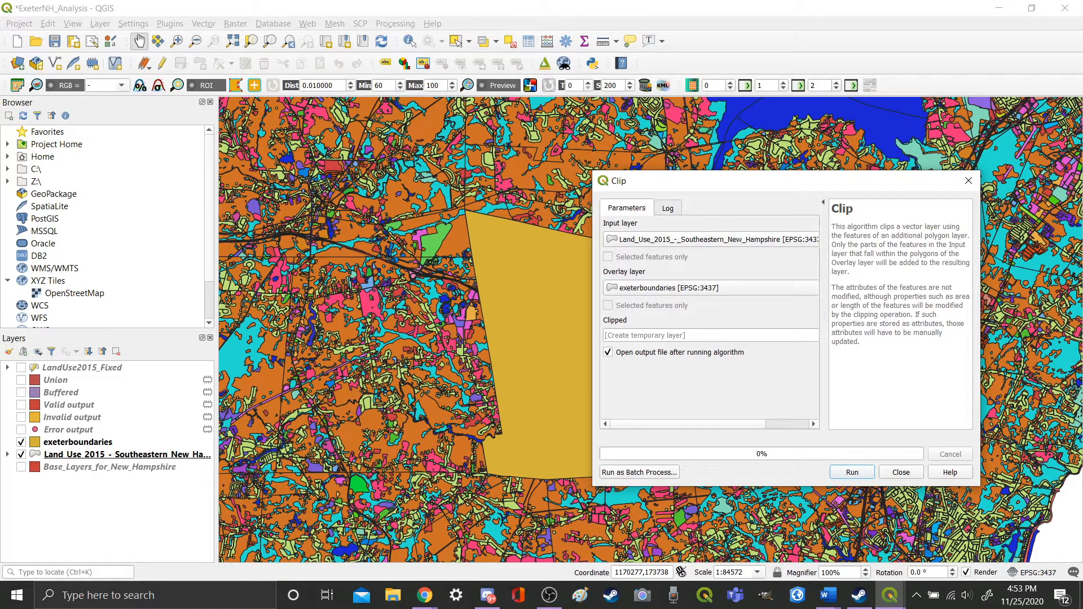
- Try to clip the Land Use 2015 Southeastern New Hampshire layer with exeterboundaries as the overlay layer
key("Return")
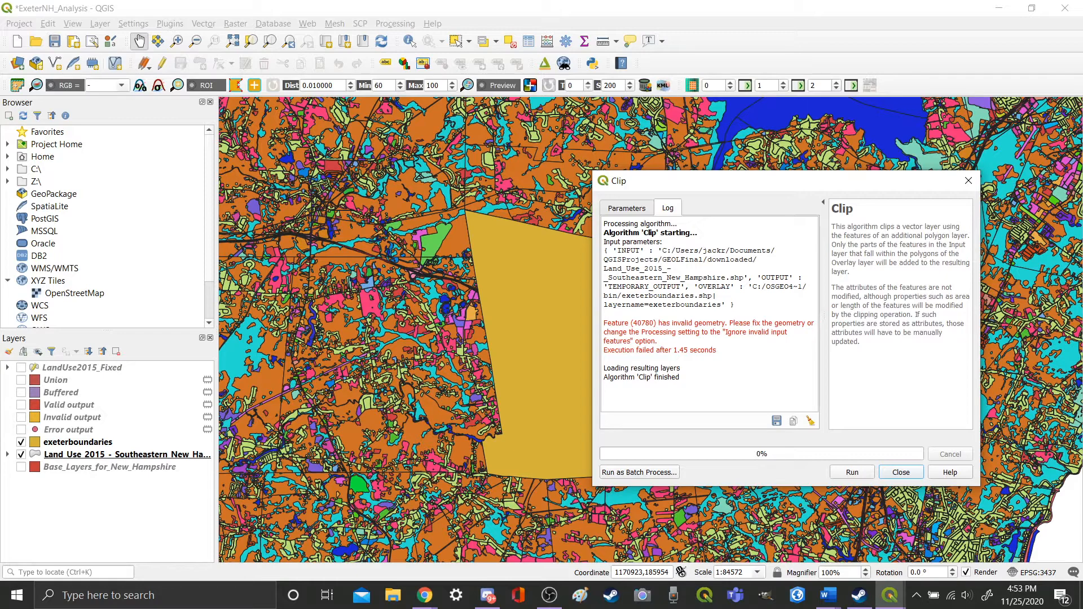
key("Escape")
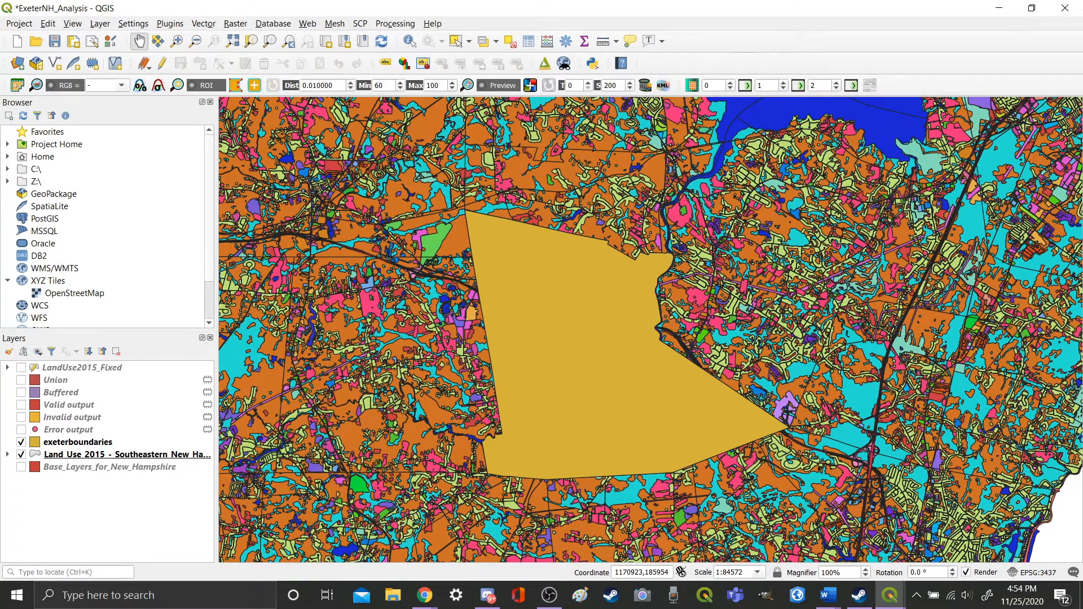
- Open Check Validity for the Land Use 2015 Southeastern New Hampshire layer and review its method and output settings
left_click(141, 455)
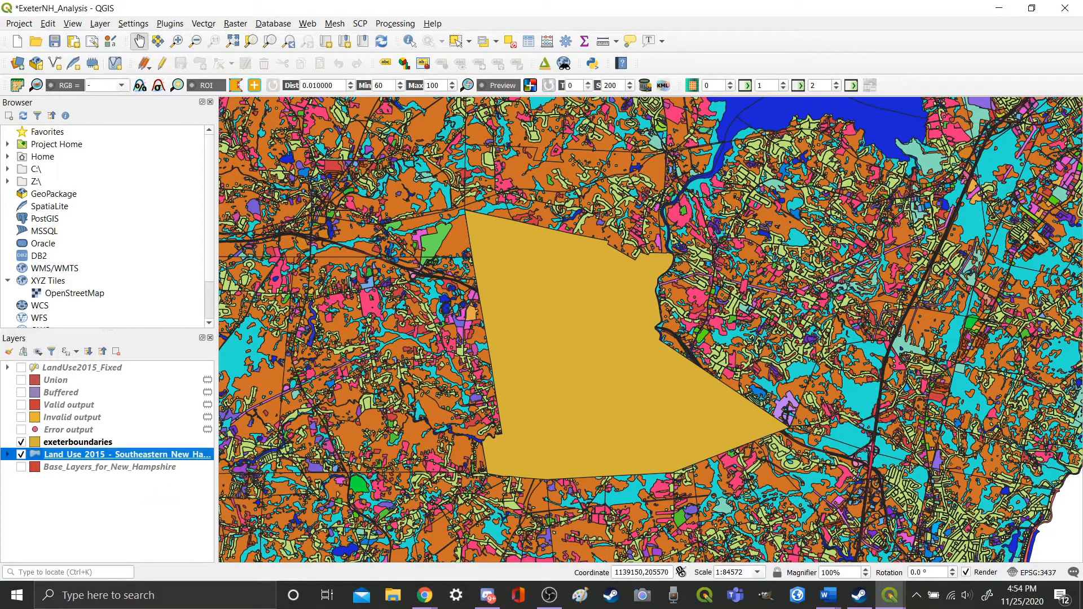
left_click(203, 23)
mouse_move(247, 38)
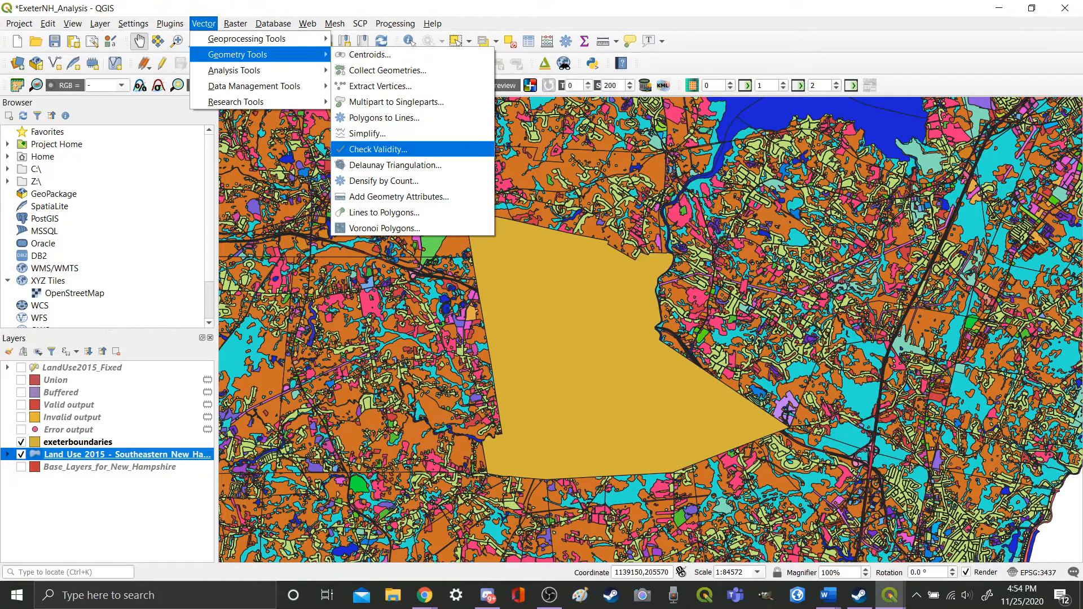
left_click(377, 149)
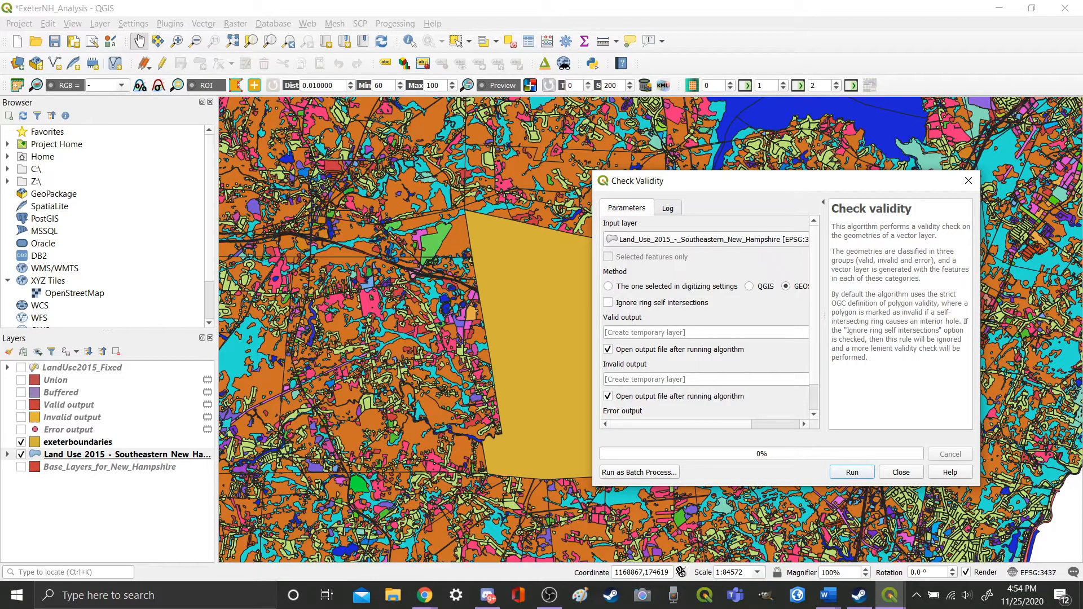
scroll(707, 315, "down", 2)
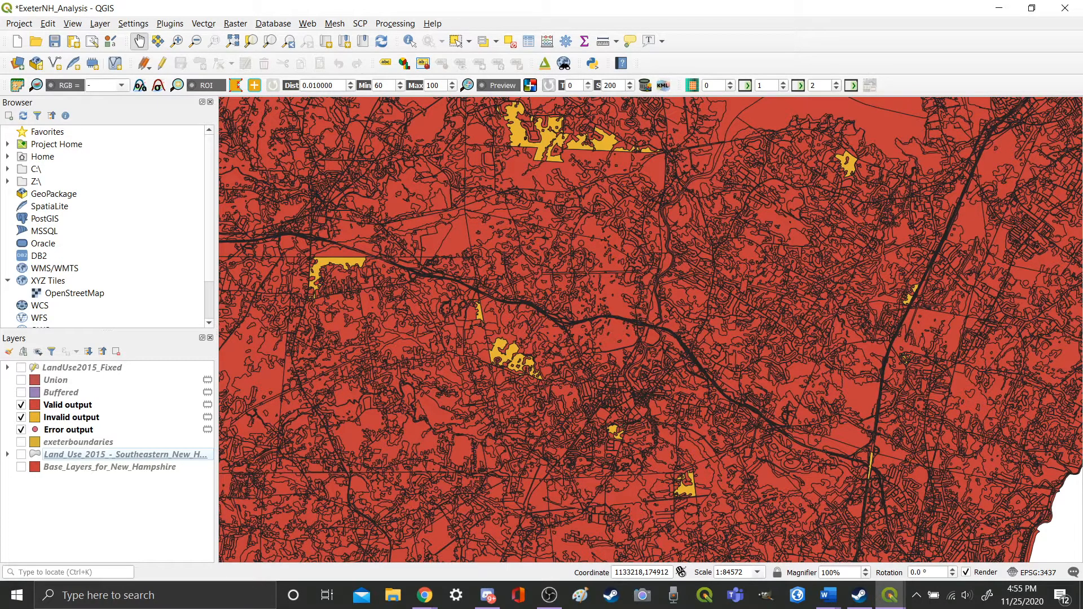
- Hide the Error output layer and take a closer look at the invalid polygons on the map
left_click(21, 430)
scroll(512, 357, "up", 2)
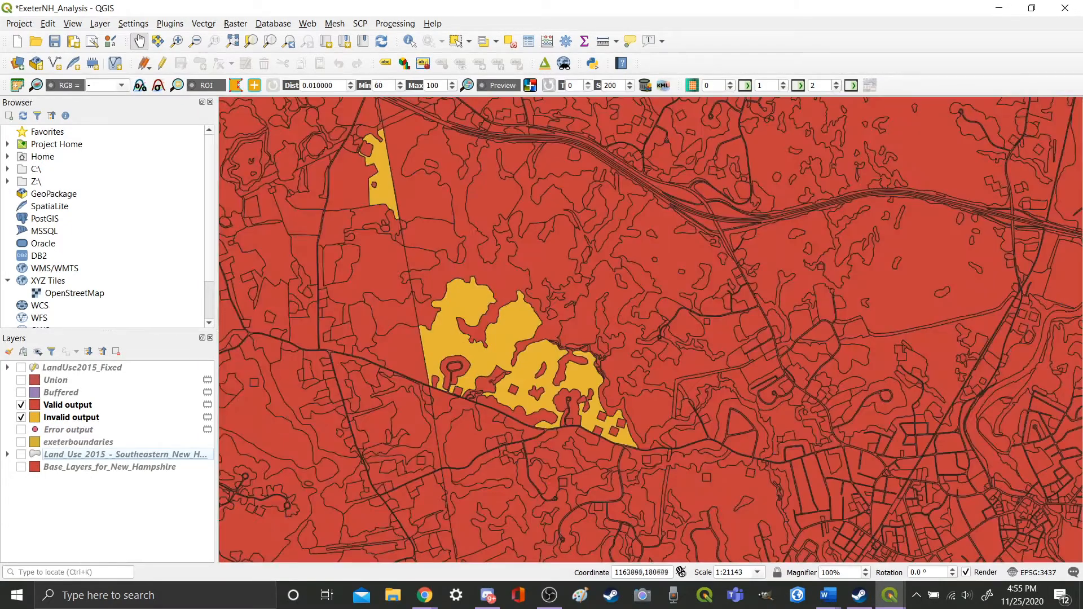
left_click_drag(463, 275, 500, 300)
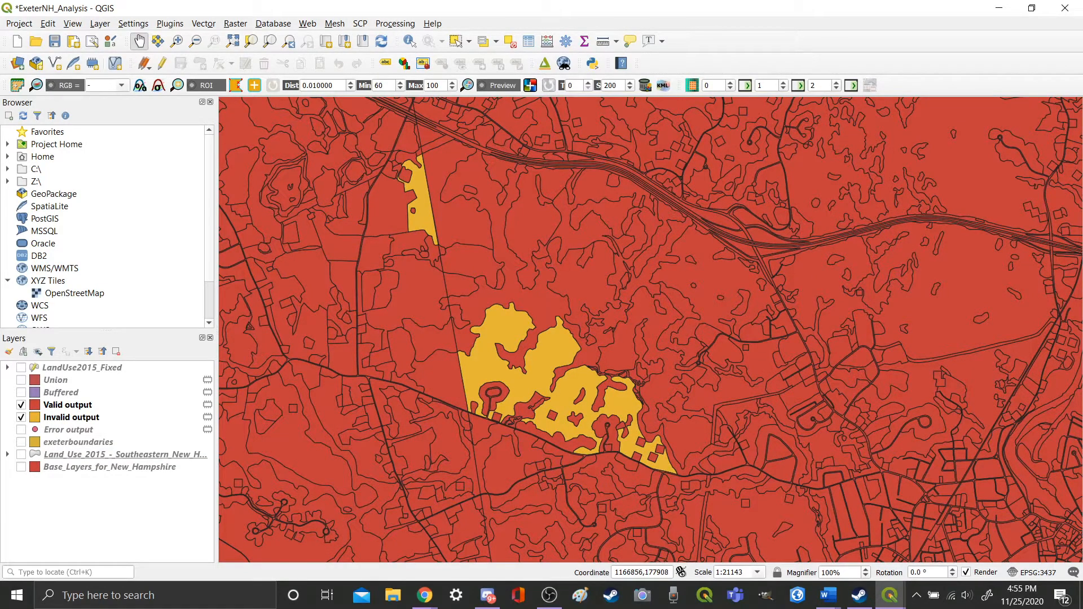
- Examine the _errors column in the Invalid output layer's attribute table, close it, and inspect the invalid polygons on the map
left_click(72, 418)
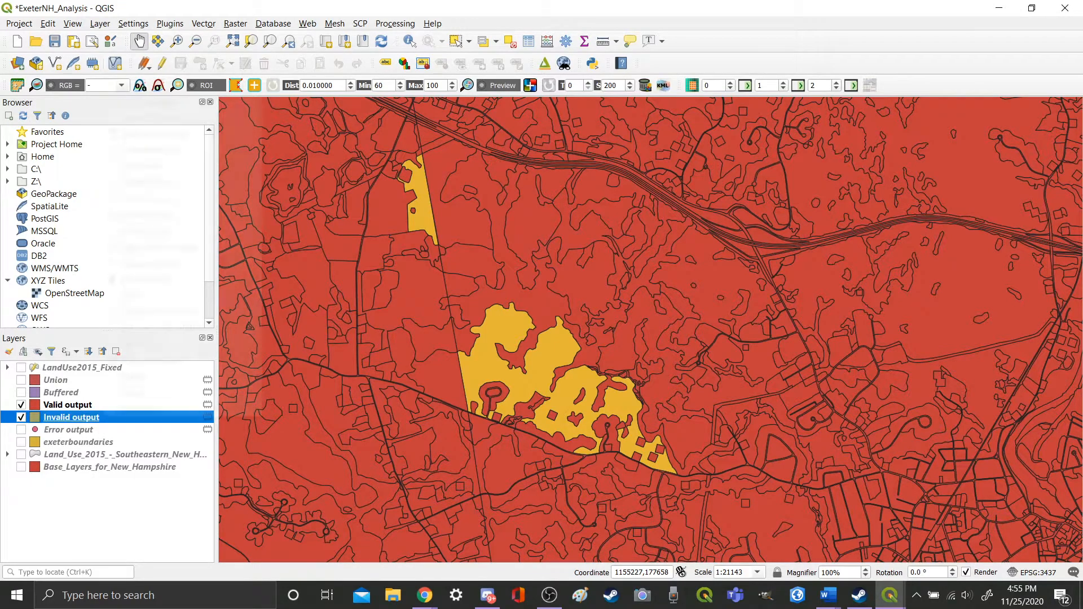
right_click(103, 417)
left_click(160, 247)
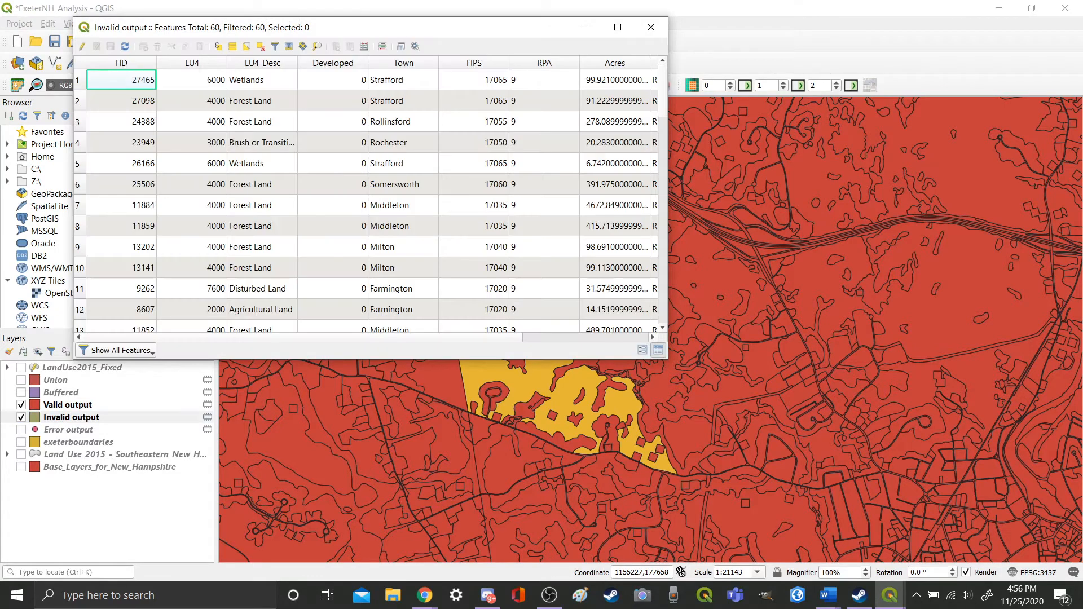
scroll(366, 203, "right", 3)
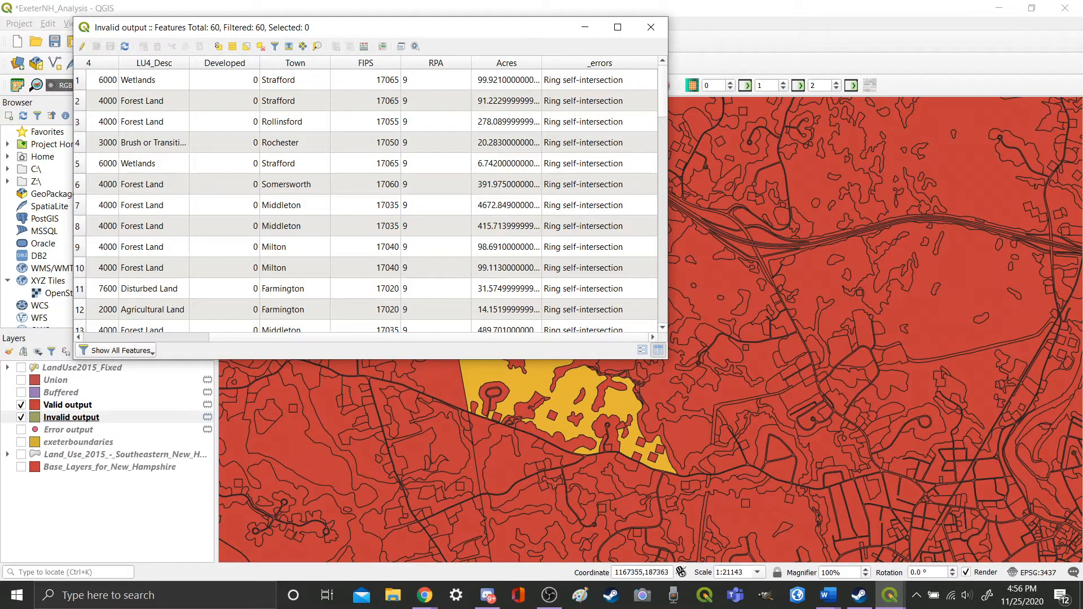
scroll(367, 203, "down", 8)
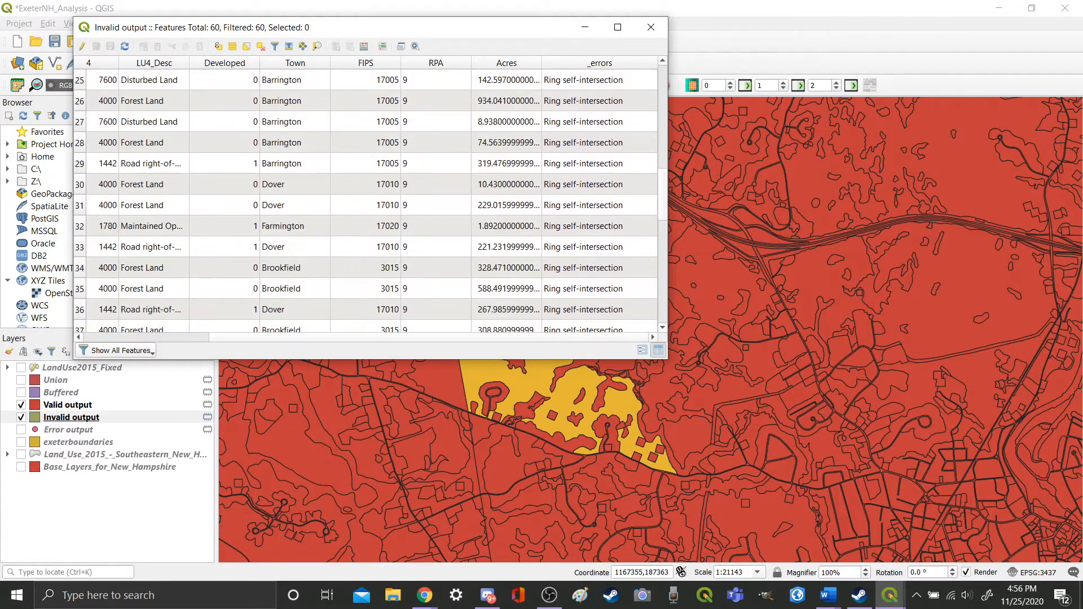
scroll(367, 203, "down", 6)
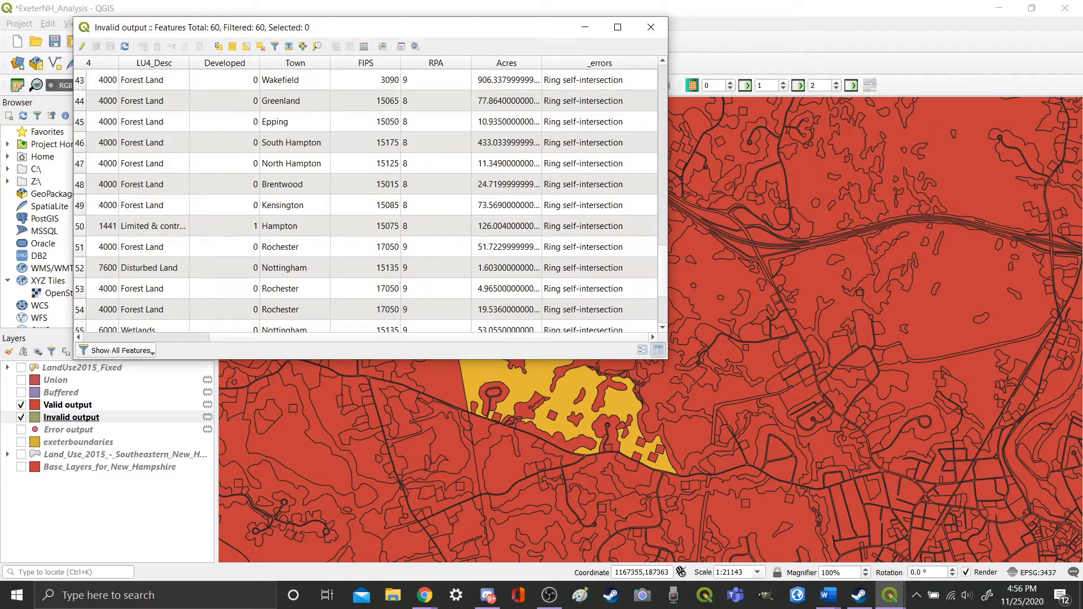
scroll(367, 203, "down", 2)
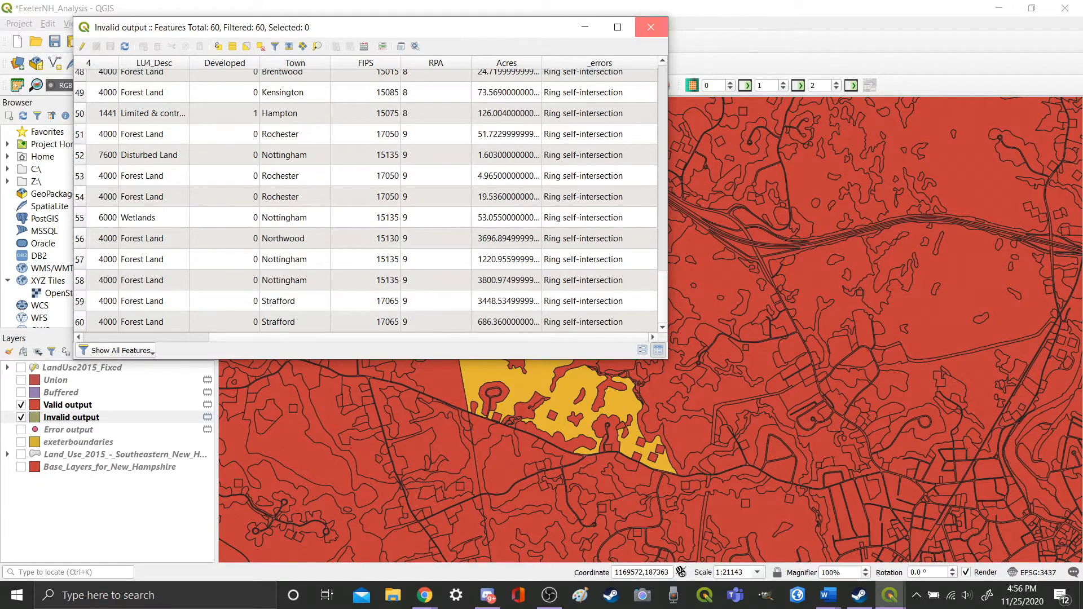
left_click(650, 27)
scroll(643, 451, "up", 2)
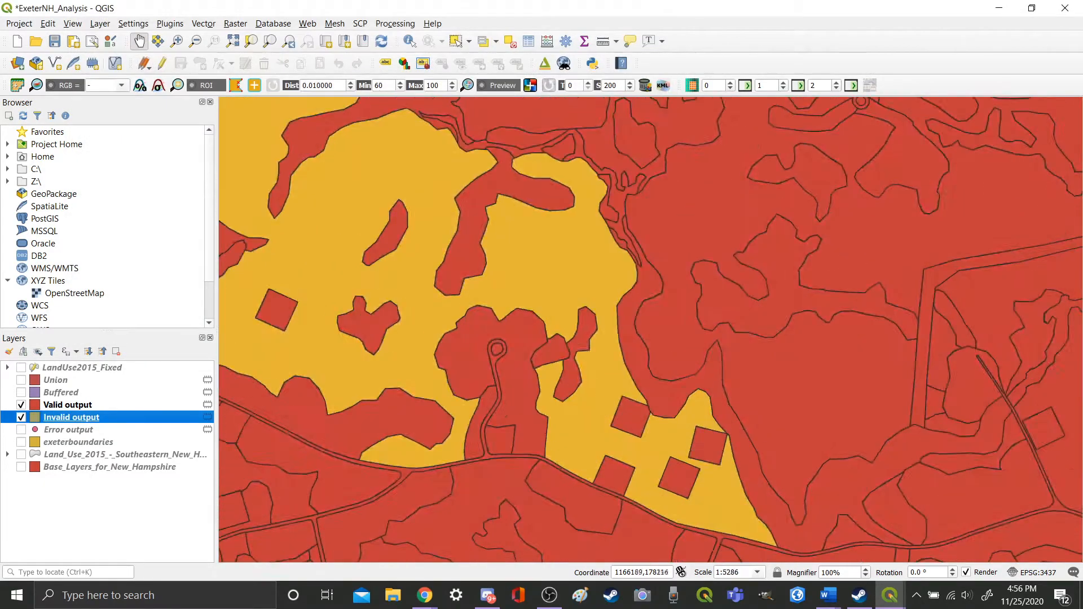
scroll(451, 319, "down", 2)
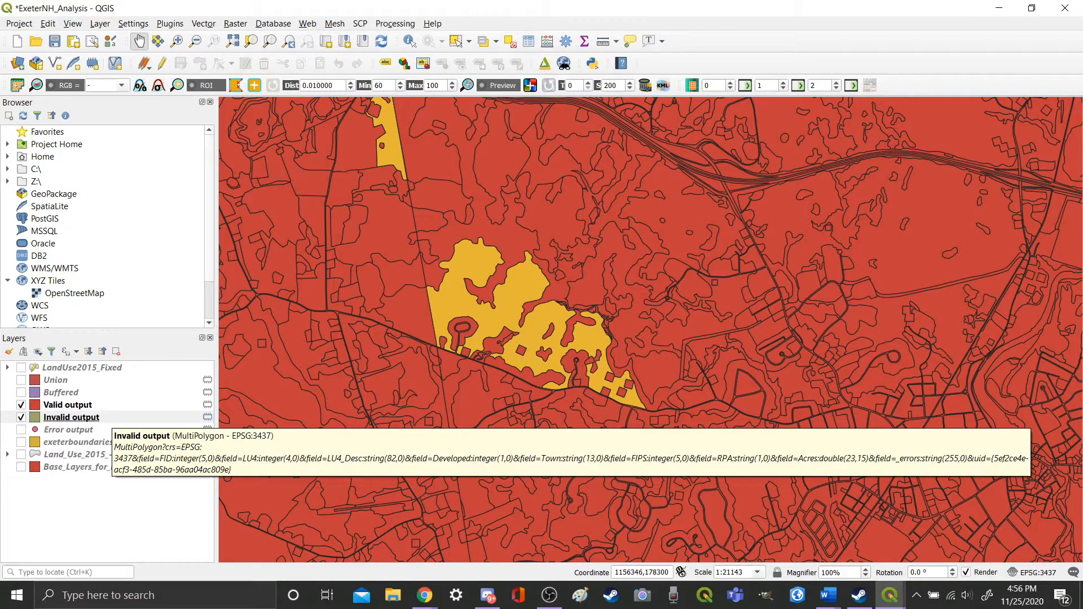
- Review the Buffer tool's settings for the Invalid output layer, including the zero distance, and close it without running
left_click(203, 23)
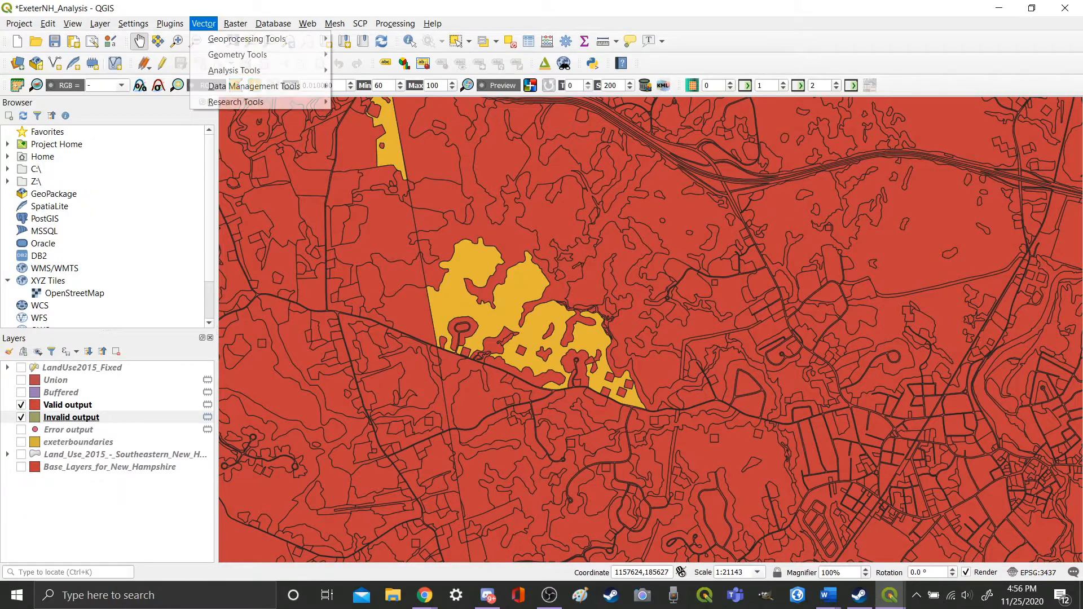
mouse_move(270, 38)
left_click(366, 38)
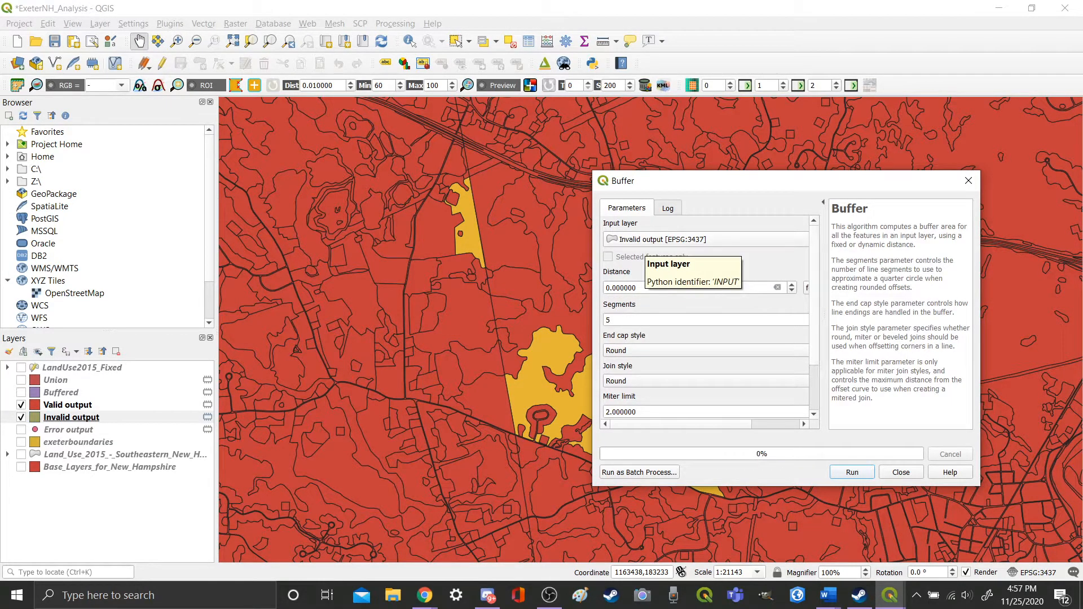
scroll(705, 316, "down", 3)
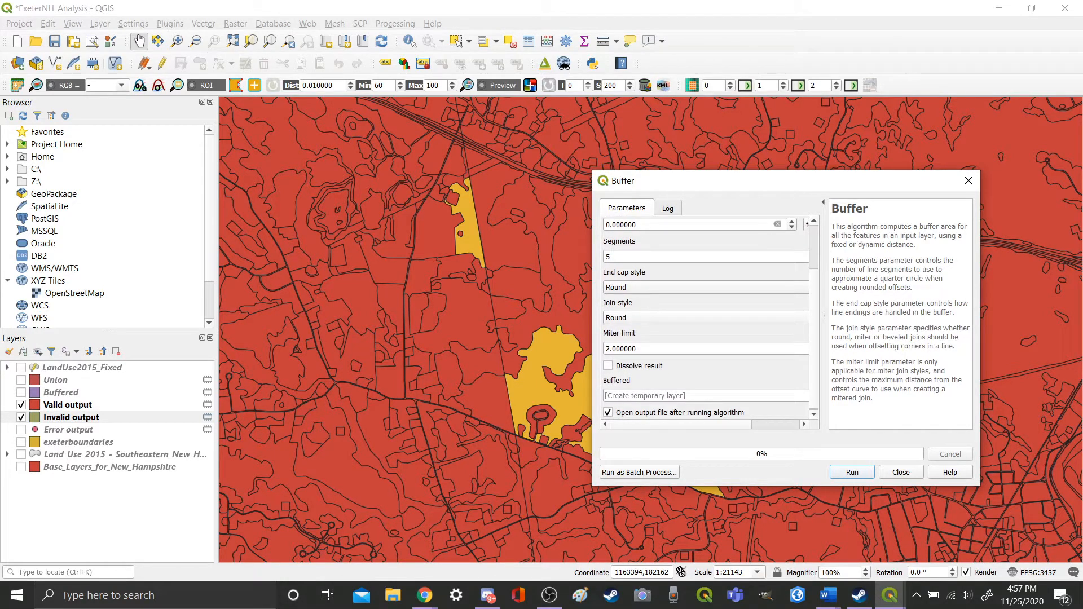
scroll(705, 316, "down", 1)
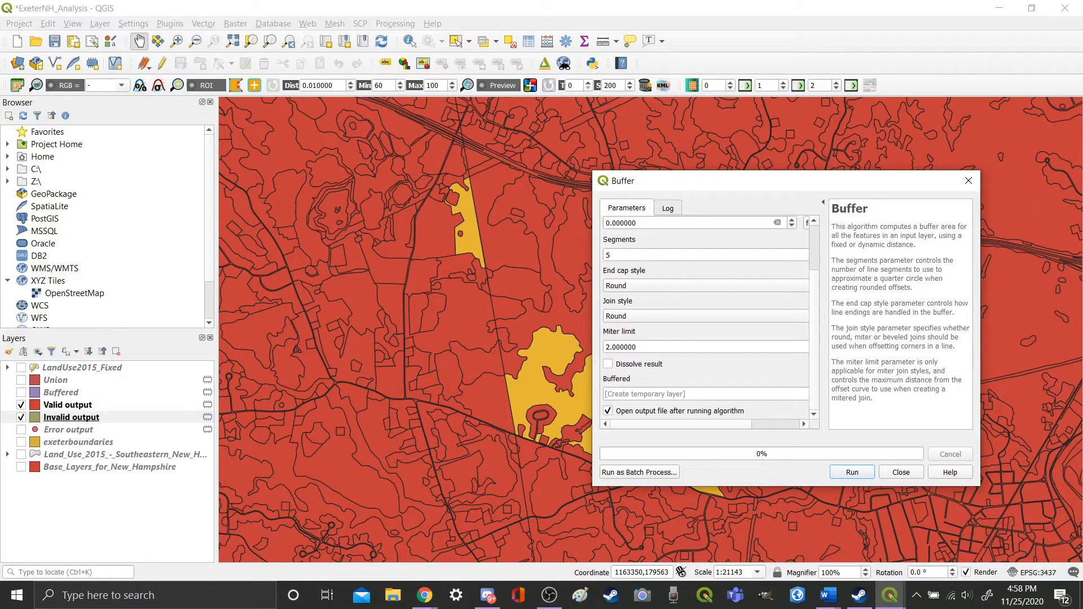
key("Escape")
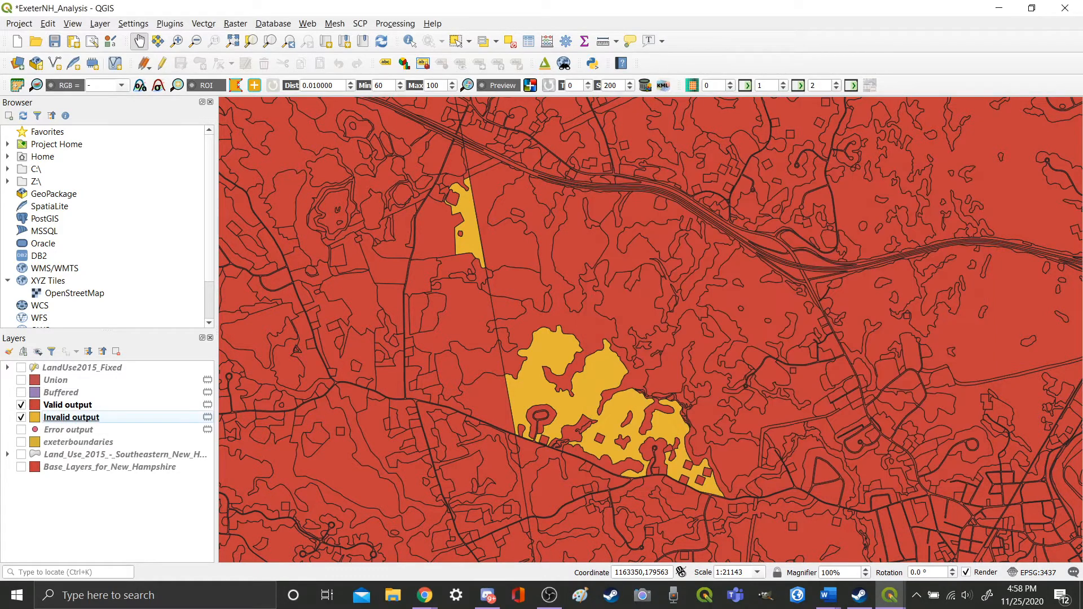
- Show the Buffered layer in place of Invalid output and examine the attribute table of Buffered
key("space")
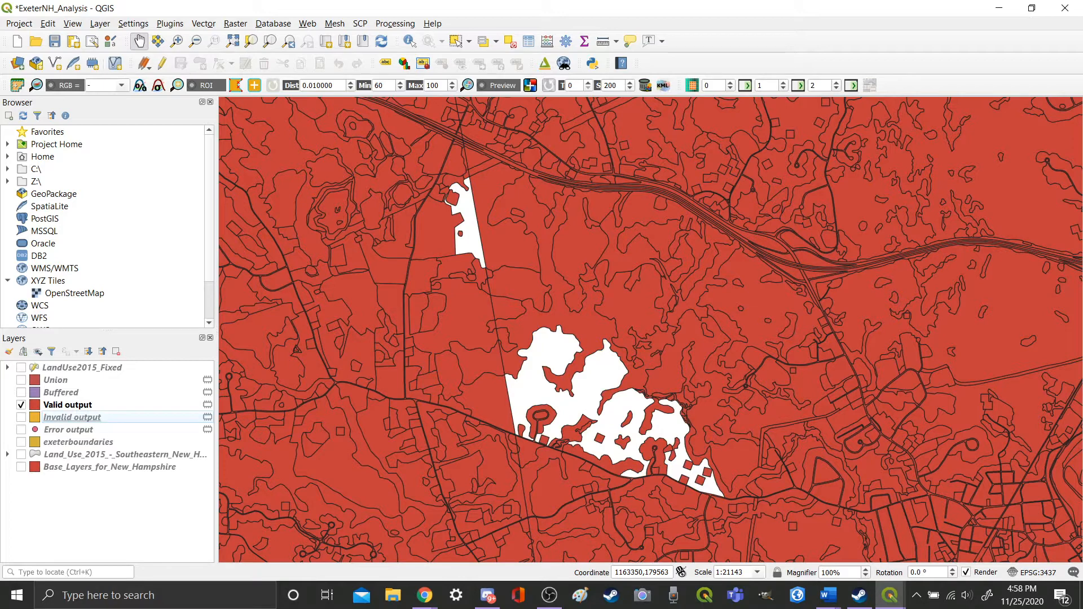
left_click(21, 392)
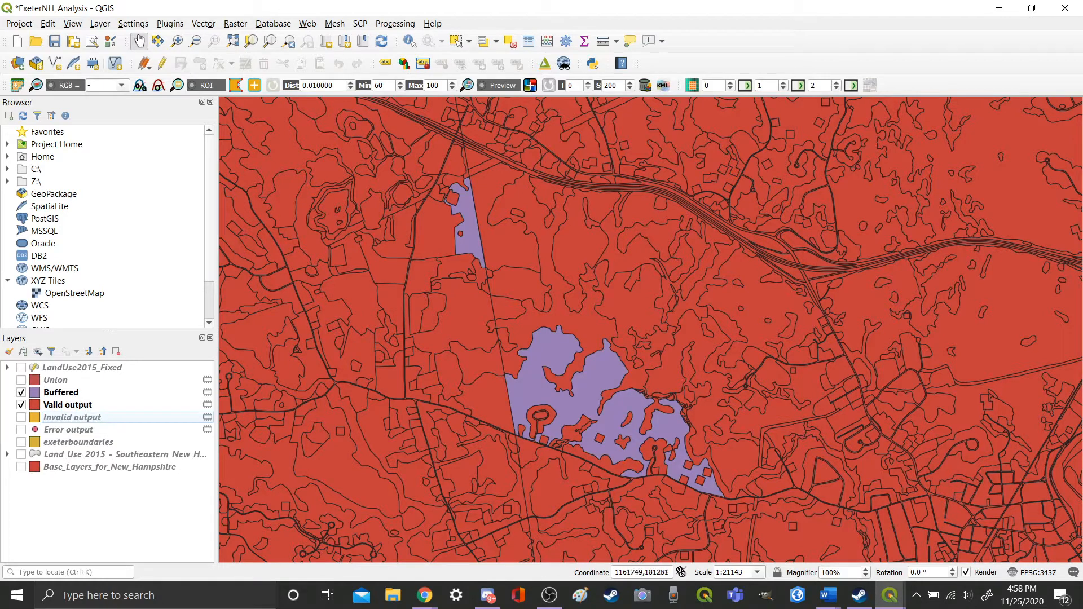
right_click(69, 392)
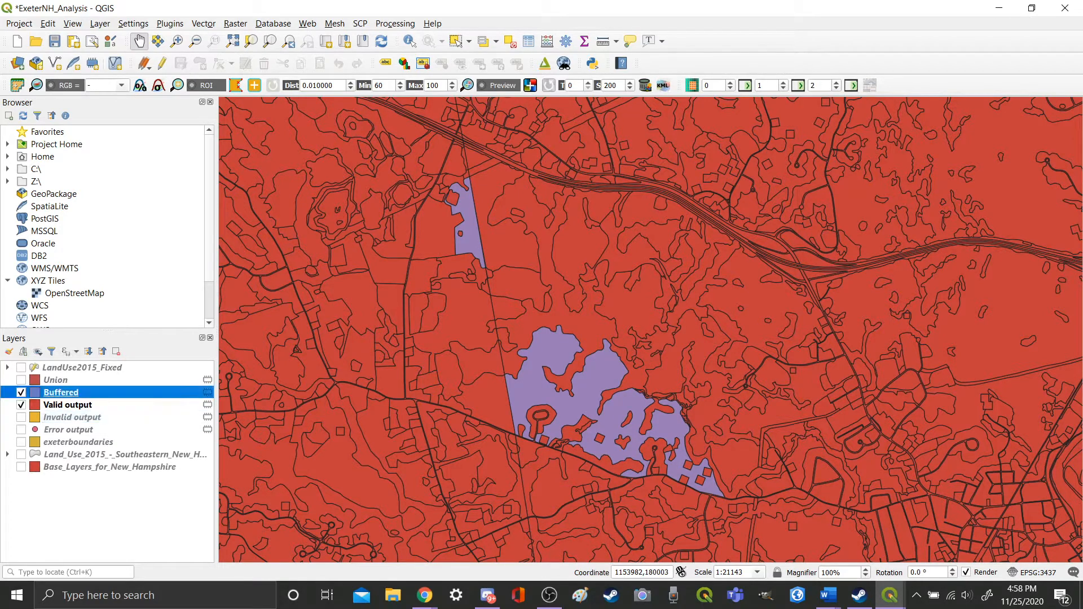
left_click(124, 223)
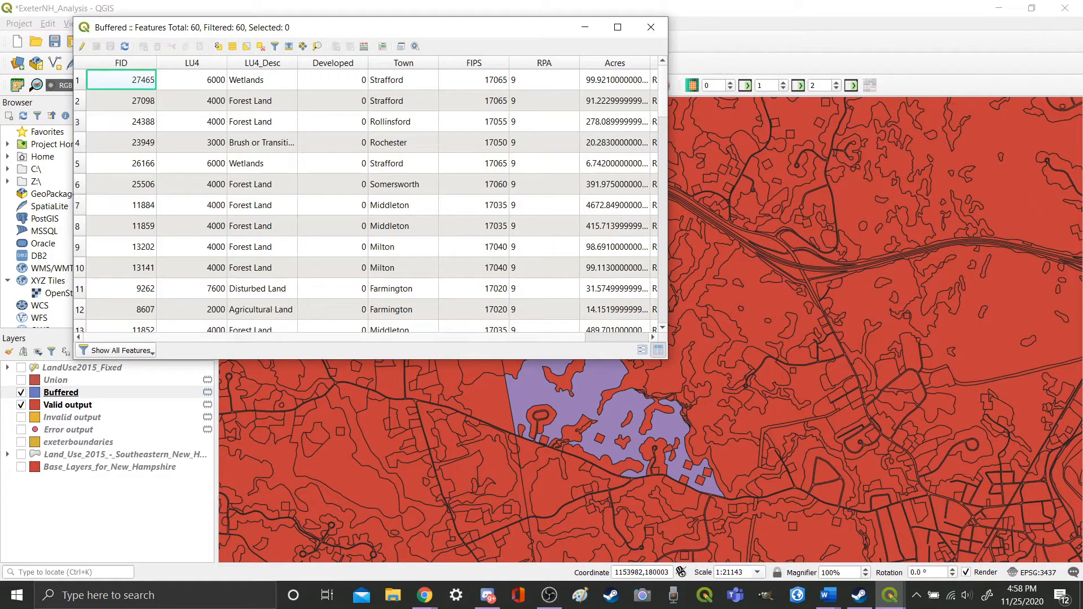
scroll(366, 198, "right", 2)
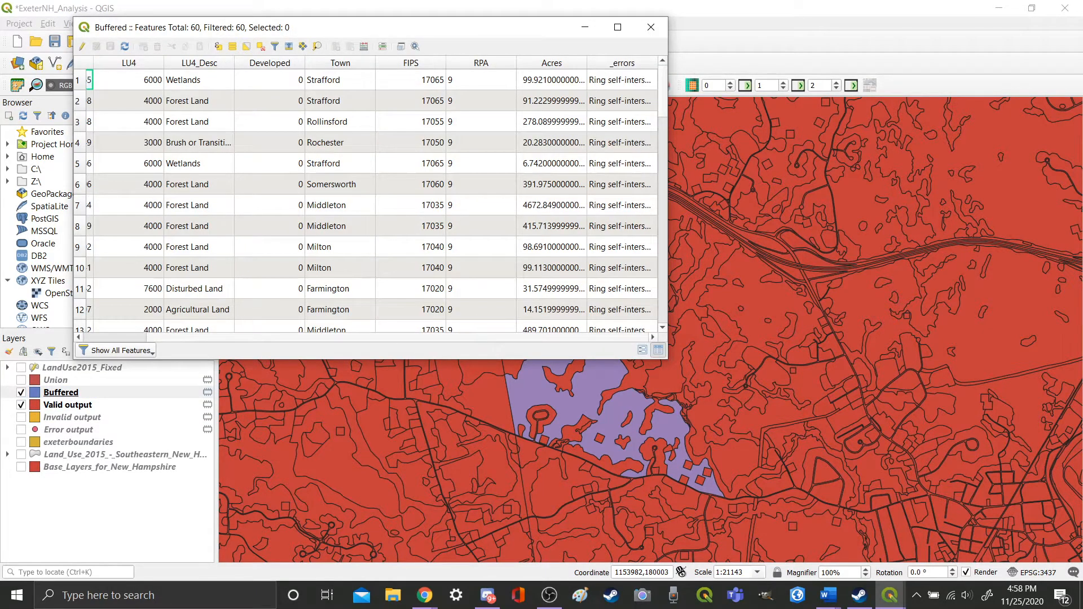
scroll(366, 198, "left", 1)
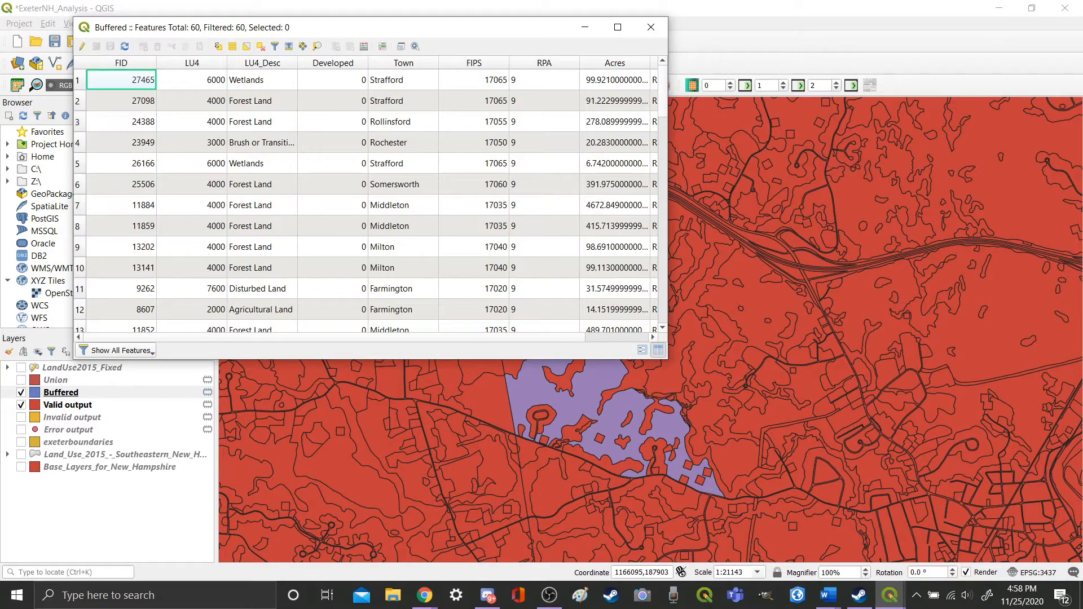
left_click(651, 27)
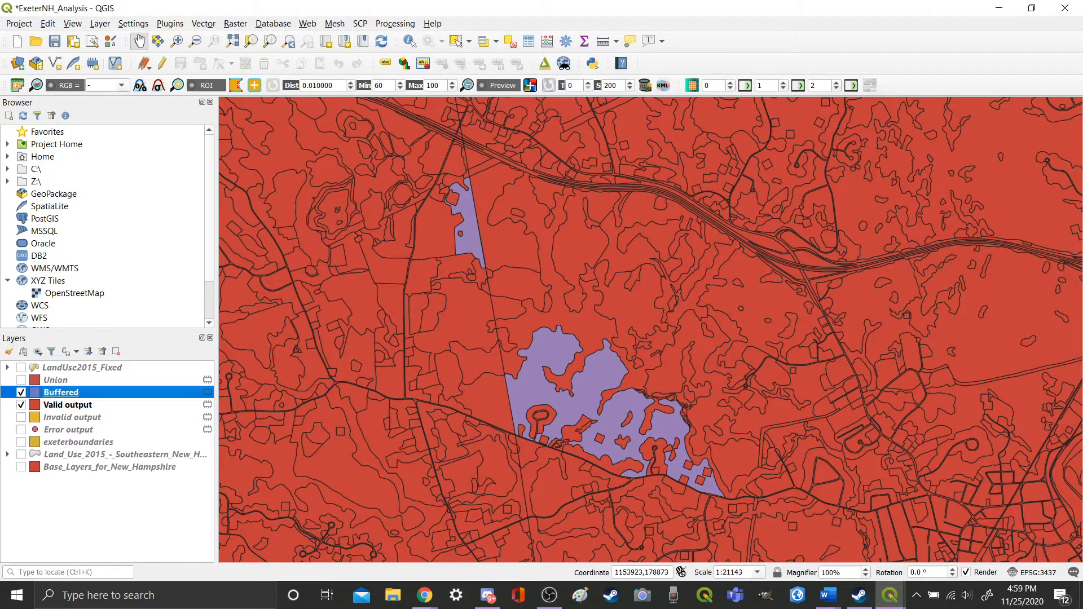
left_click(68, 405)
left_click(61, 392)
left_click(68, 405)
left_click(61, 393)
left_click(72, 417)
left_click(67, 405)
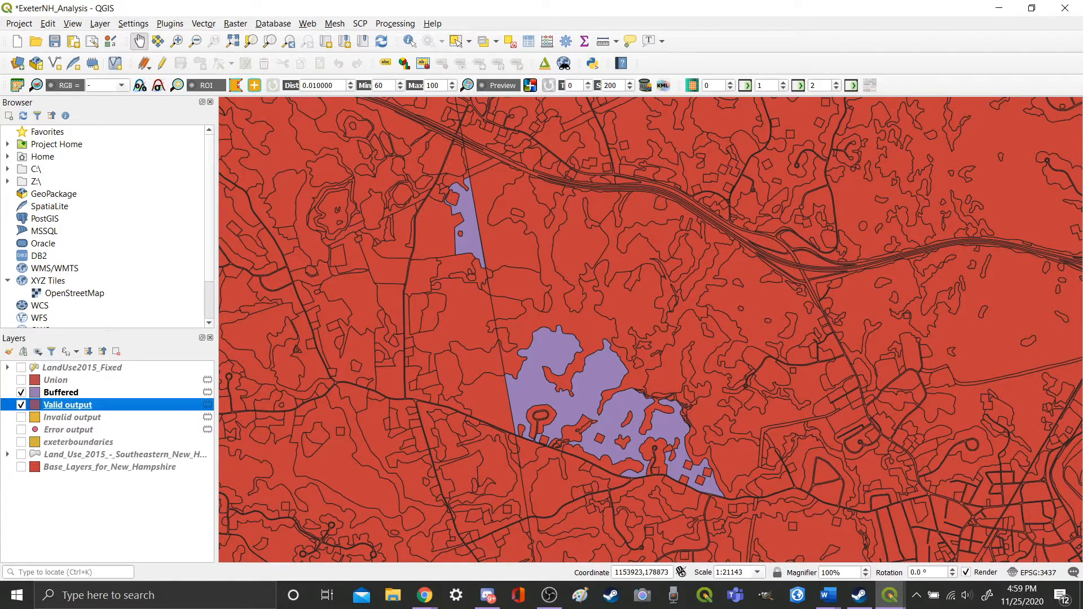
- Set up a Union with Buffered as the input and Valid output as the overlay layer, and close the tool without running
left_click(61, 393)
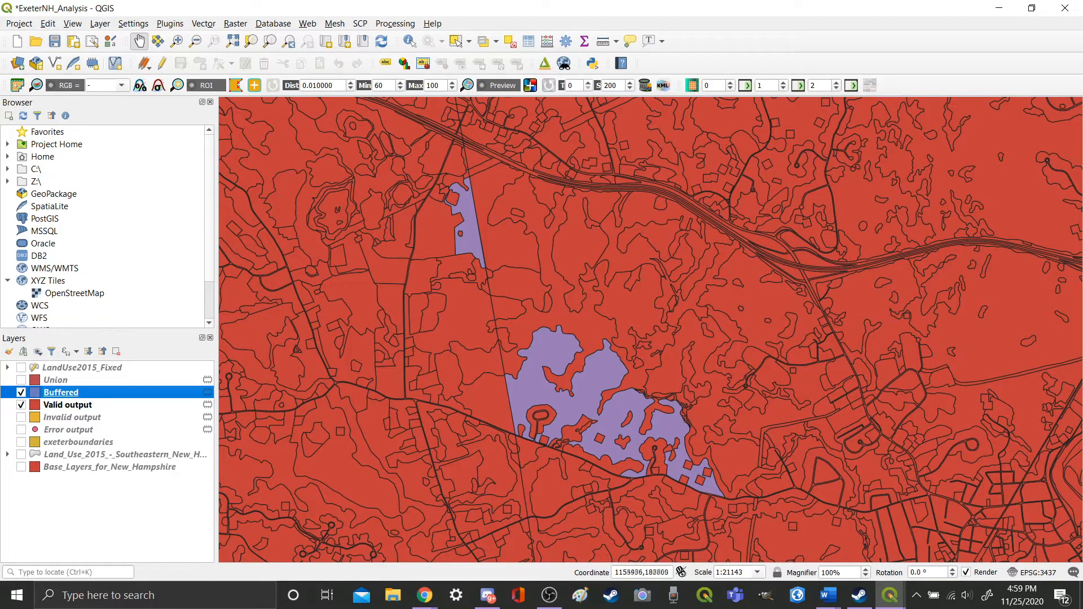
left_click(203, 23)
mouse_move(247, 39)
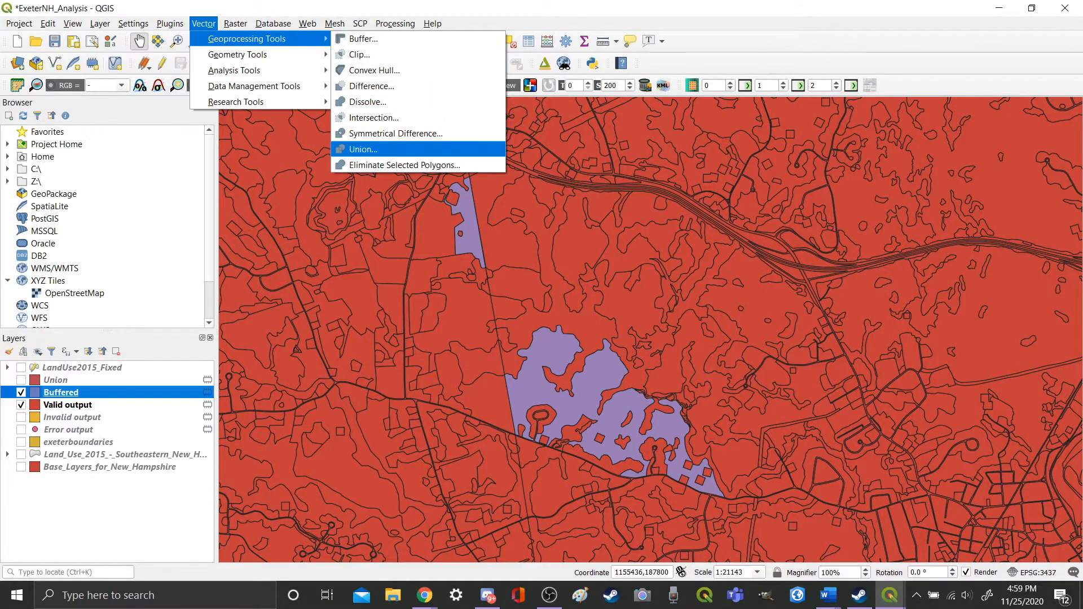
left_click(363, 149)
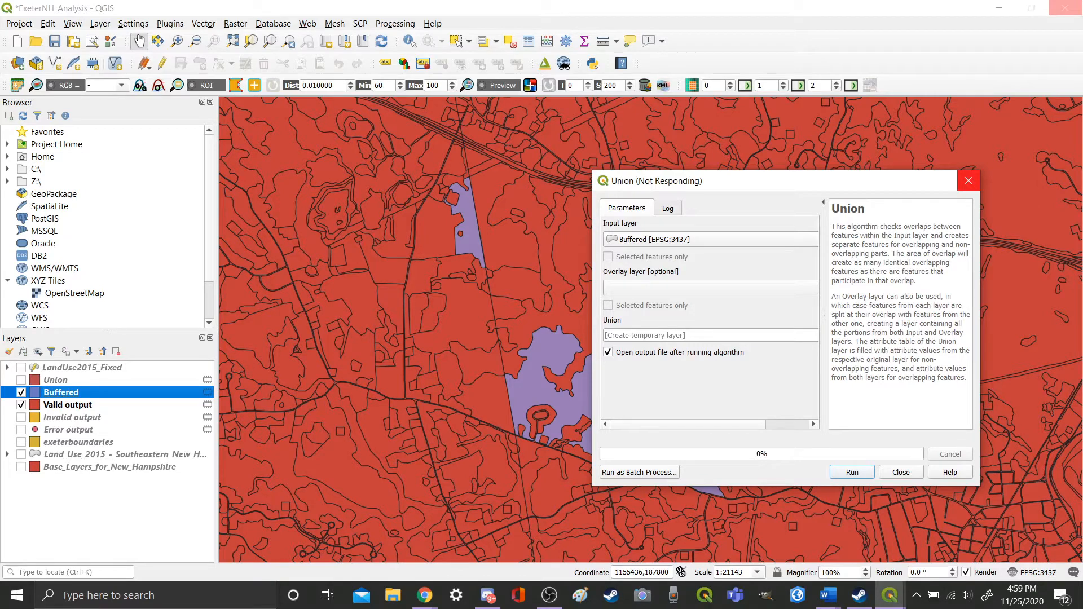
left_click_drag(756, 183, 574, 168)
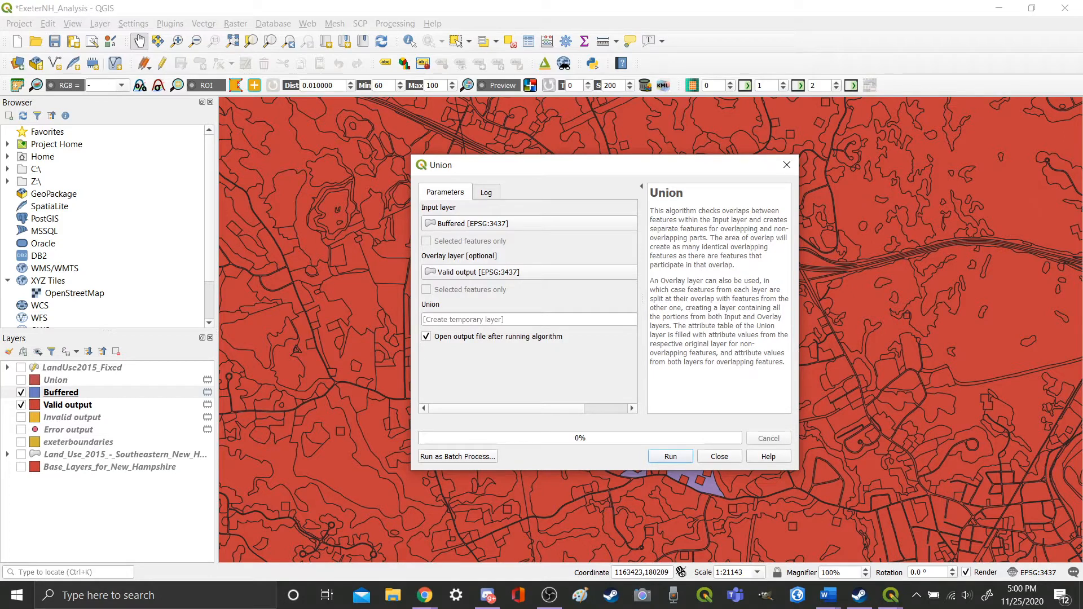
left_click(787, 165)
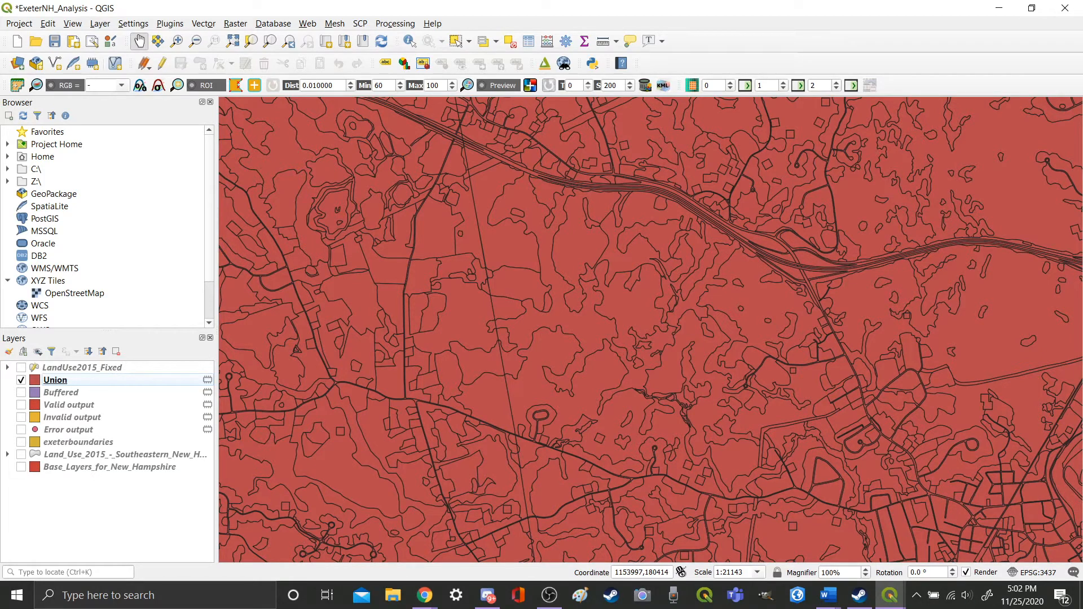
- Open the Union layer's attribute table and compare the original fields with their _2 counterparts down to about row 72
right_click(71, 380)
left_click(125, 208)
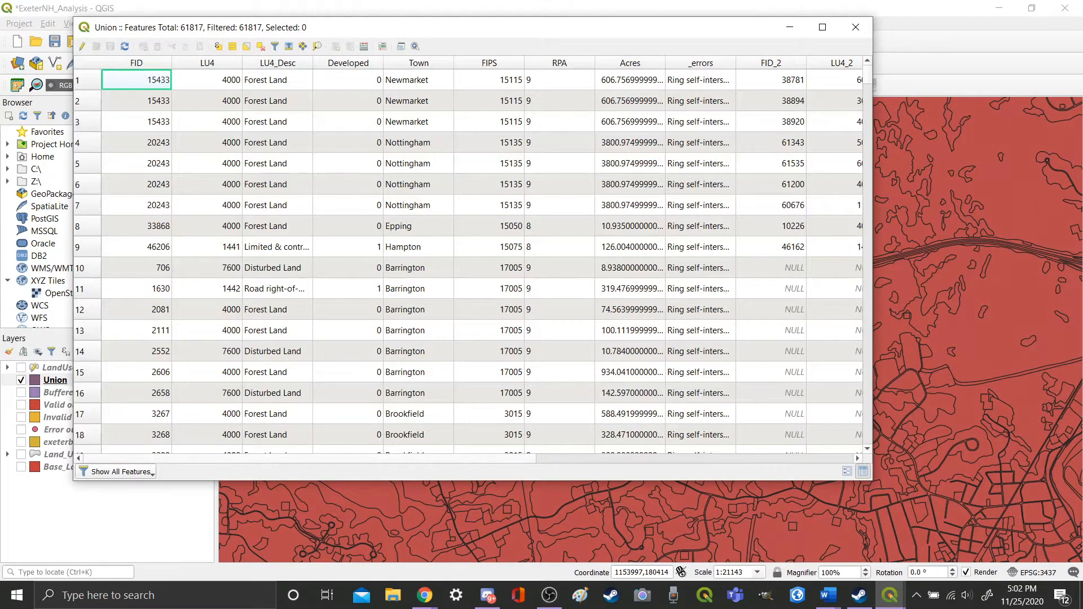
scroll(468, 260, "right", 2)
scroll(468, 261, "down", 20)
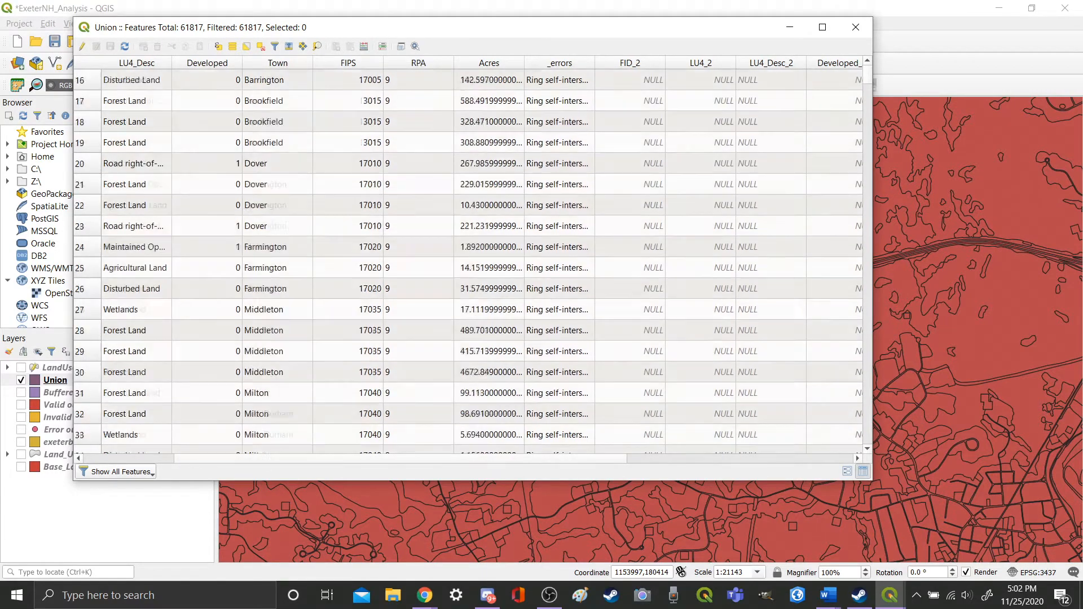
scroll(469, 261, "up", 9)
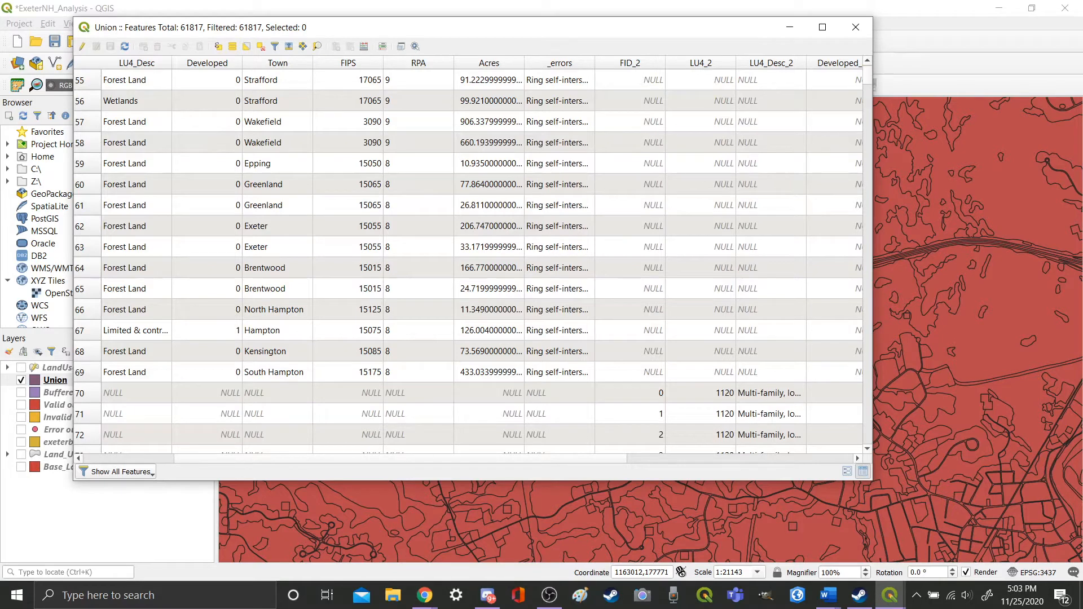
scroll(468, 261, "left", 2)
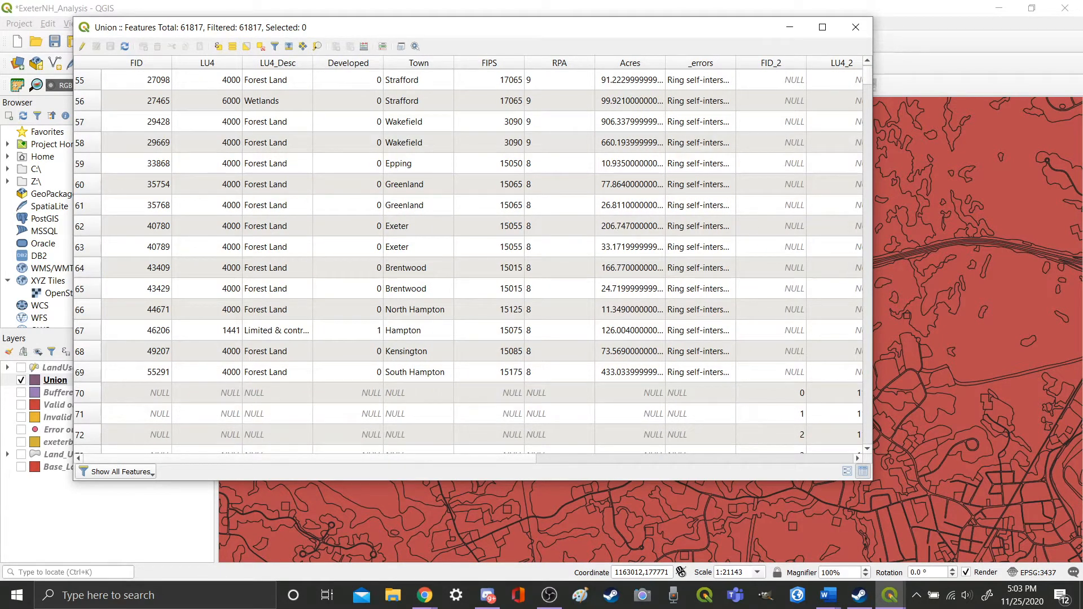
scroll(482, 260, "right", 6)
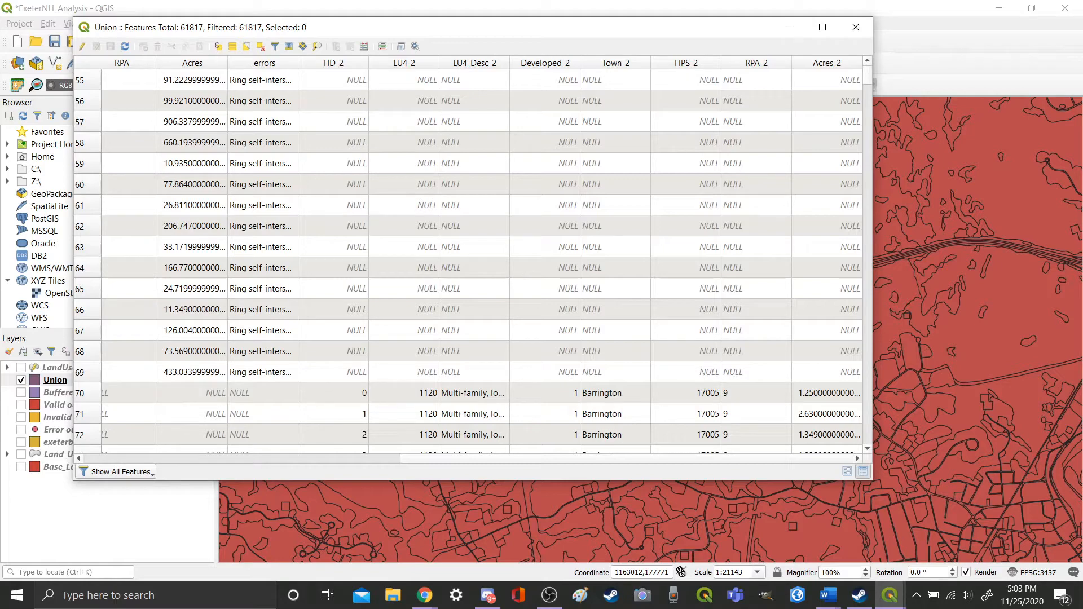
scroll(468, 260, "up", 18)
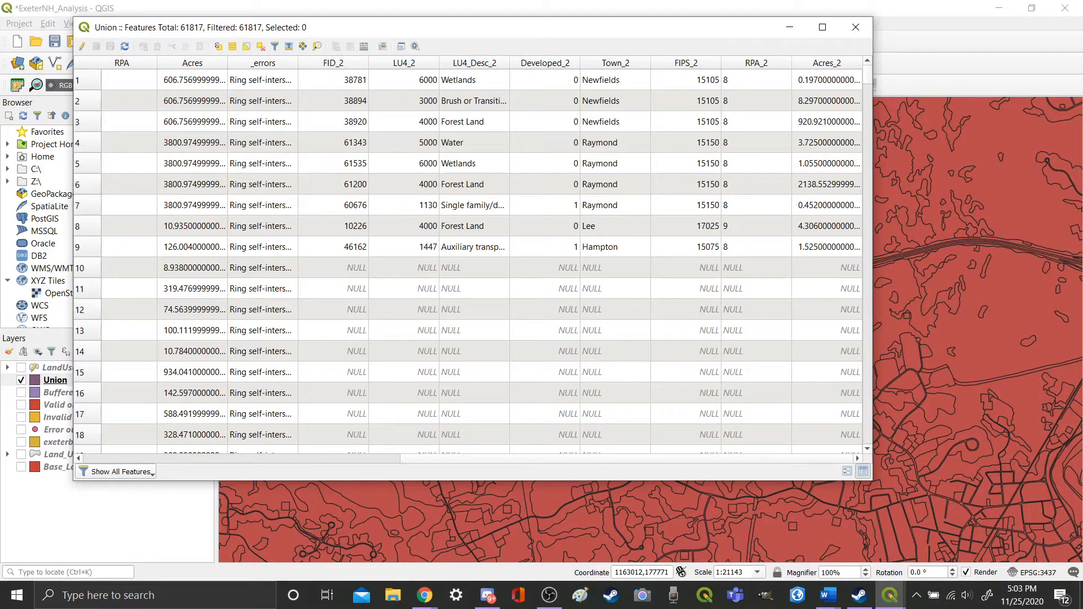
scroll(473, 259, "left", 6)
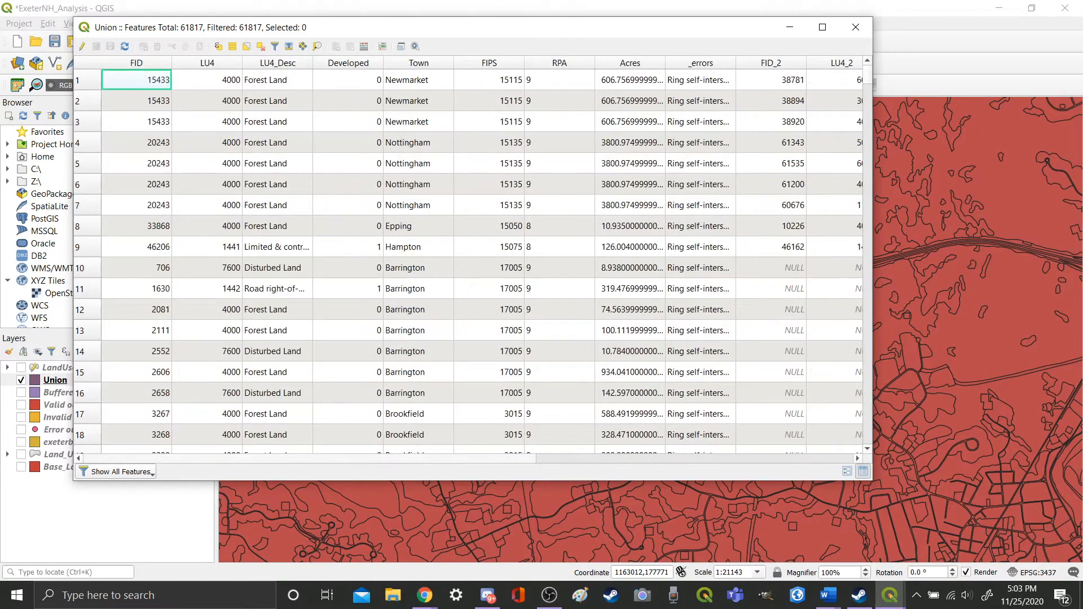
- Examine the first nine rows of the Union table, then the rows down to 78, for filled and NULL values in both field sets
scroll(473, 259, "right", 3)
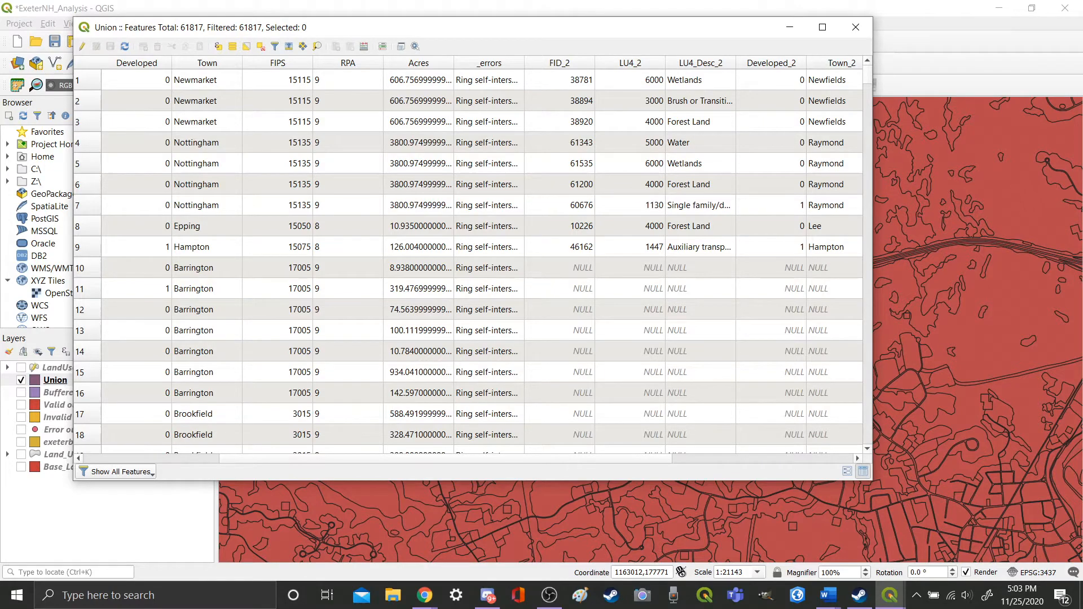
scroll(468, 260, "down", 11)
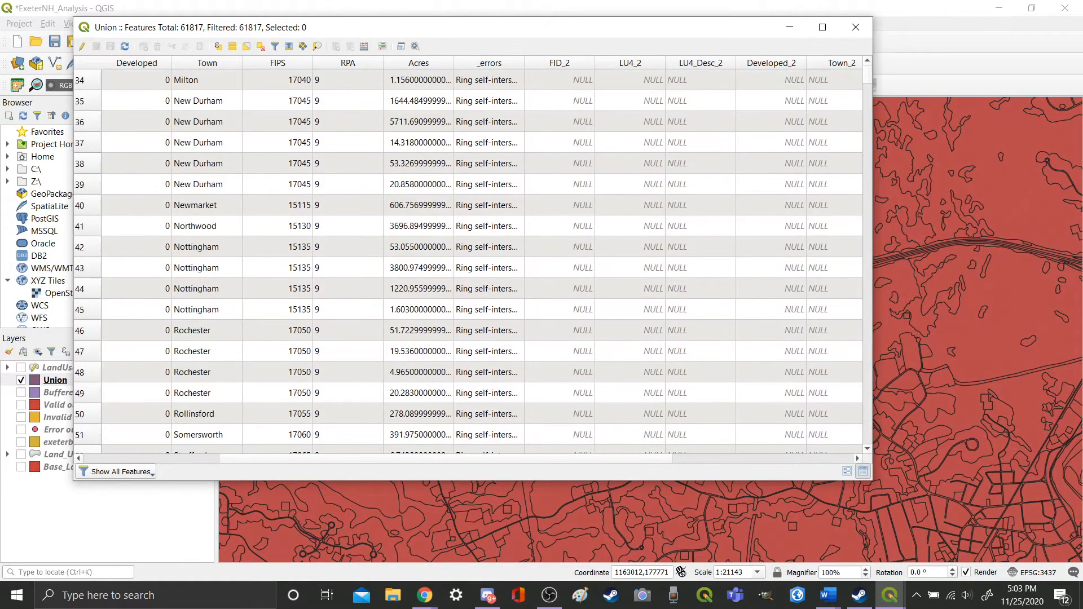
scroll(468, 260, "up", 11)
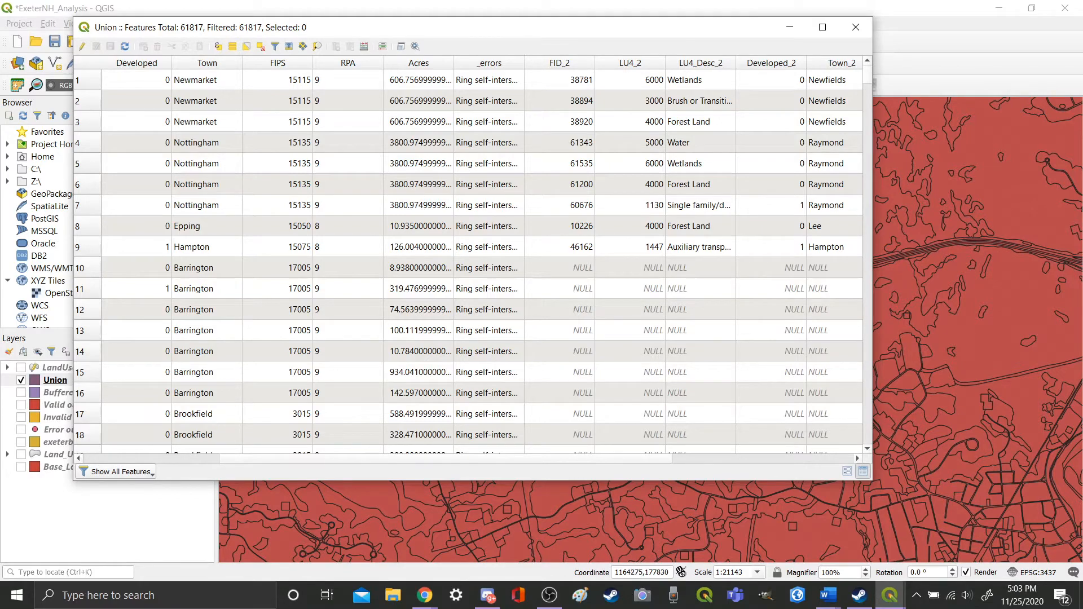
left_click_drag(631, 458, 813, 459)
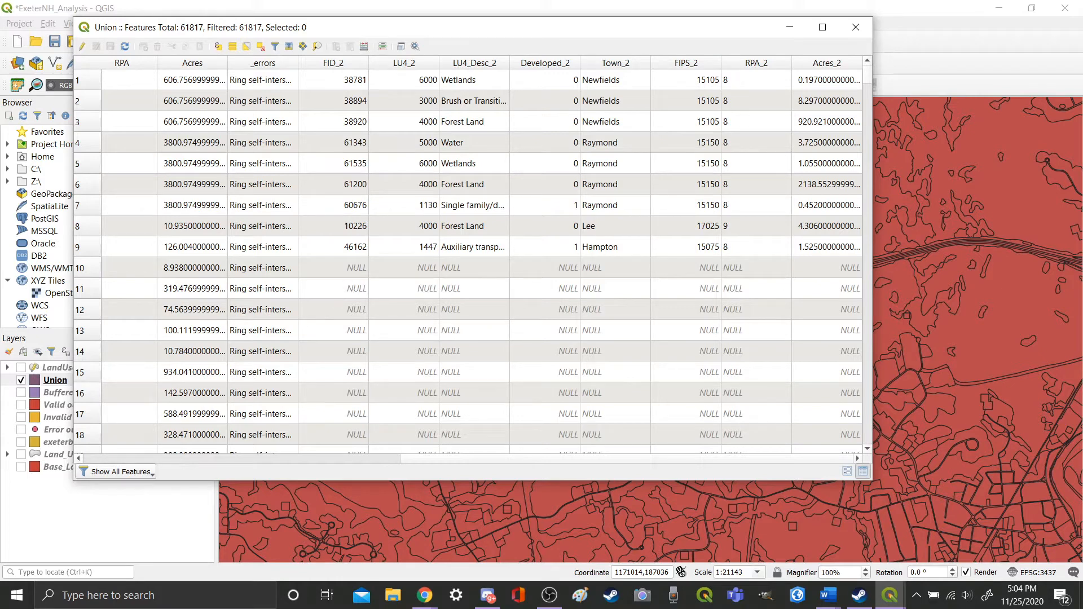
left_click_drag(80, 247, 80, 227)
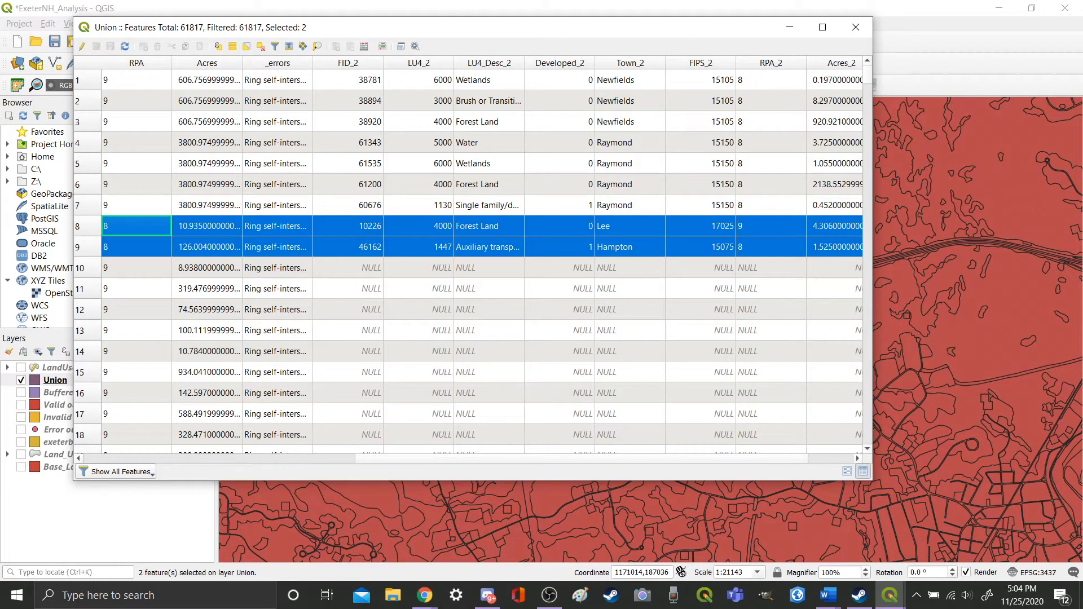
left_click(348, 268)
scroll(348, 268, "down", 9)
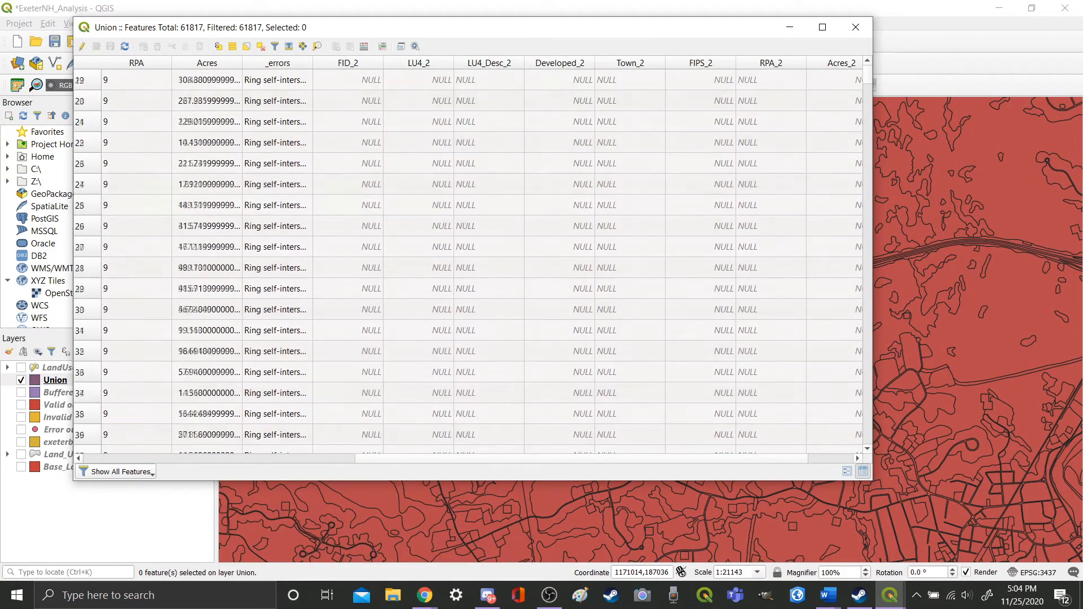
scroll(348, 268, "down", 12)
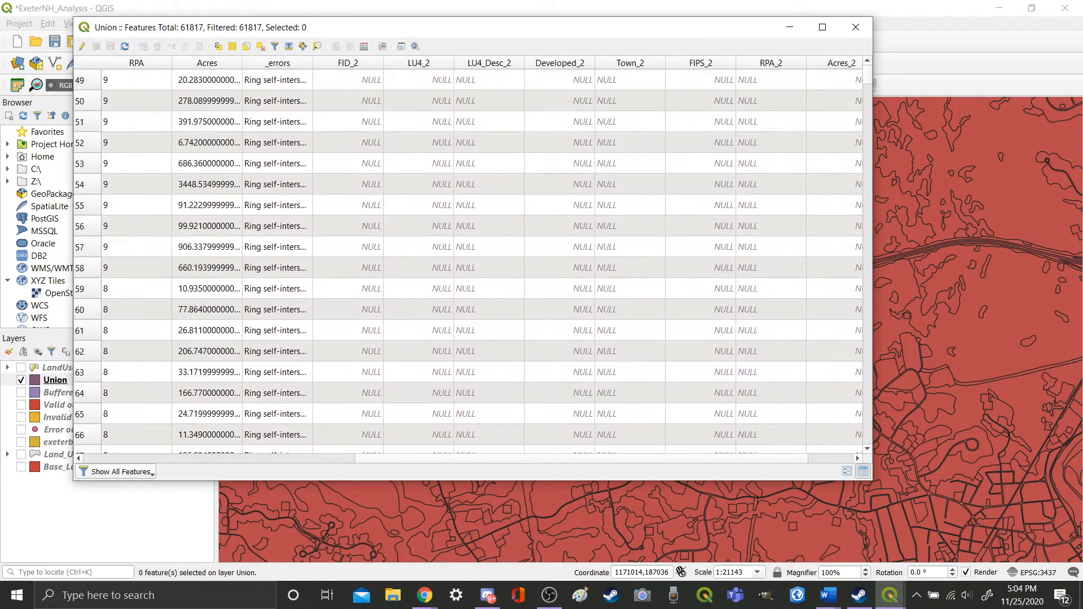
scroll(348, 268, "up", 1)
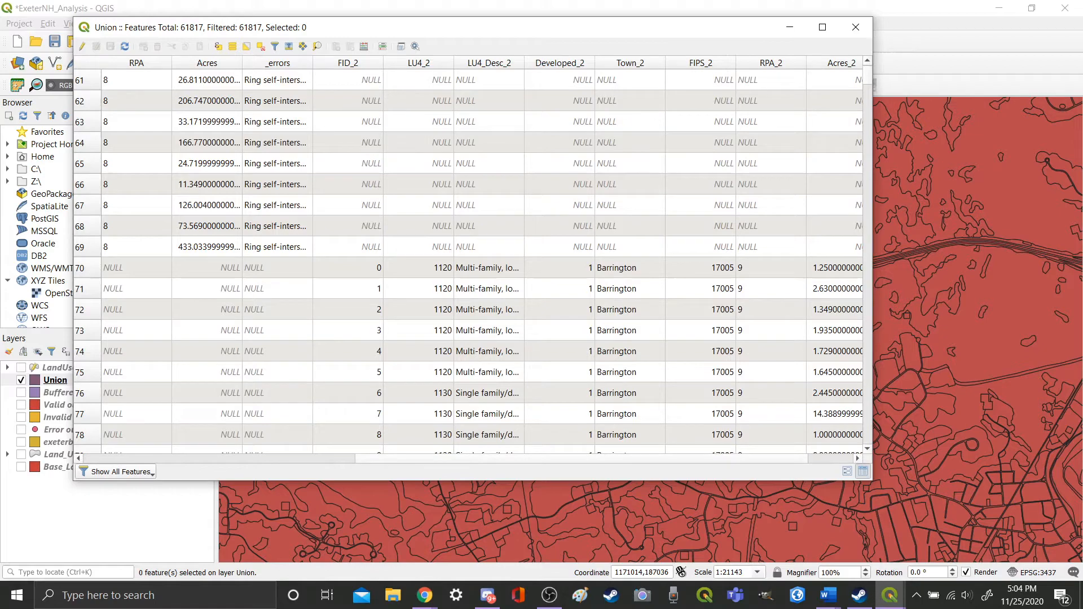
scroll(468, 254, "left", 1)
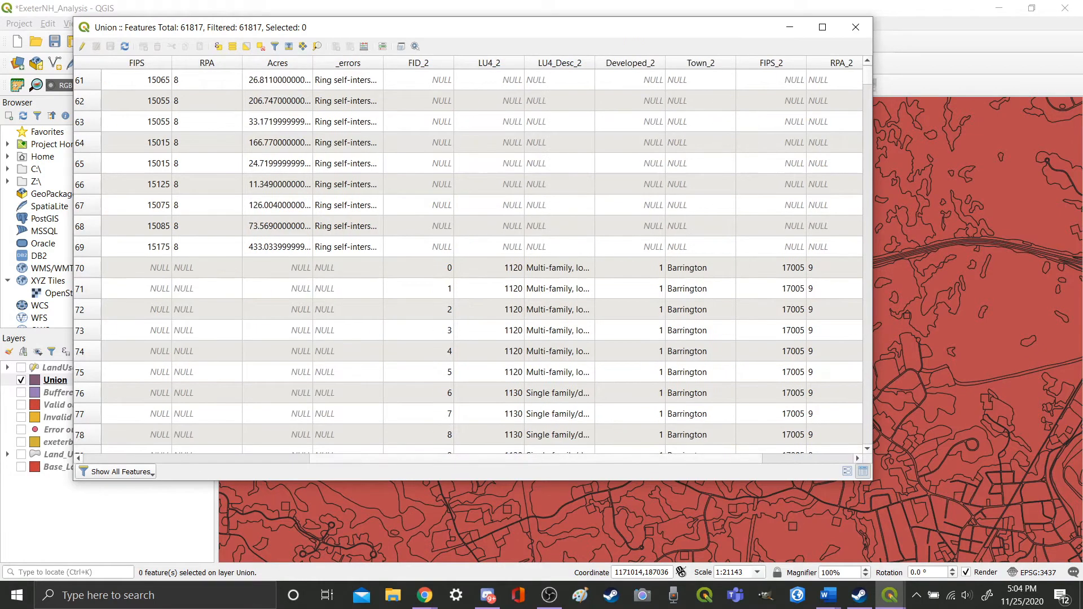
- Select the Union features by the expression "FID" is null
left_click(218, 47)
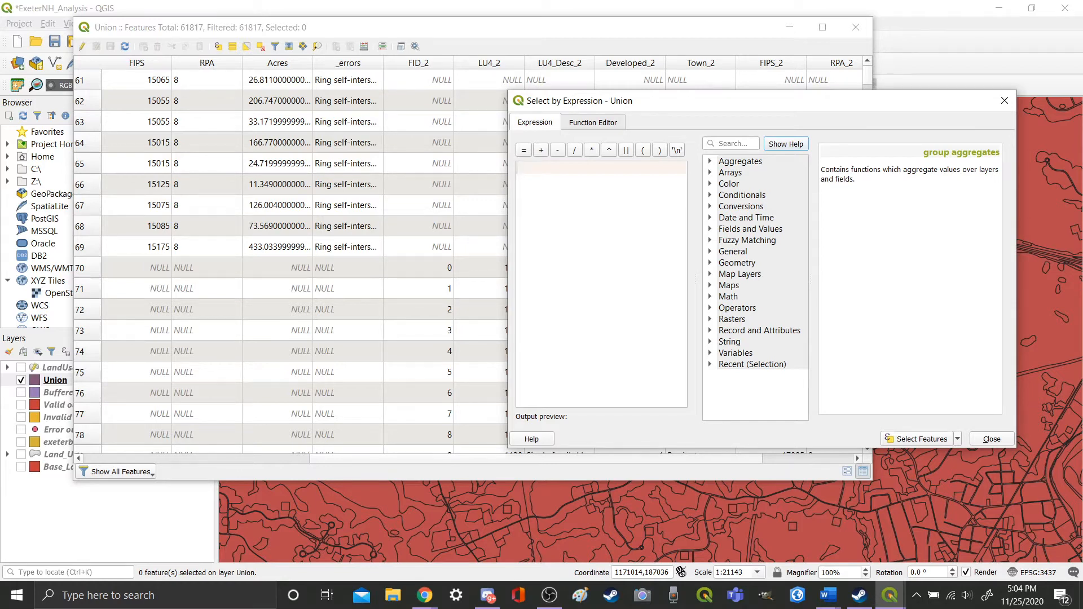
left_click(710, 229)
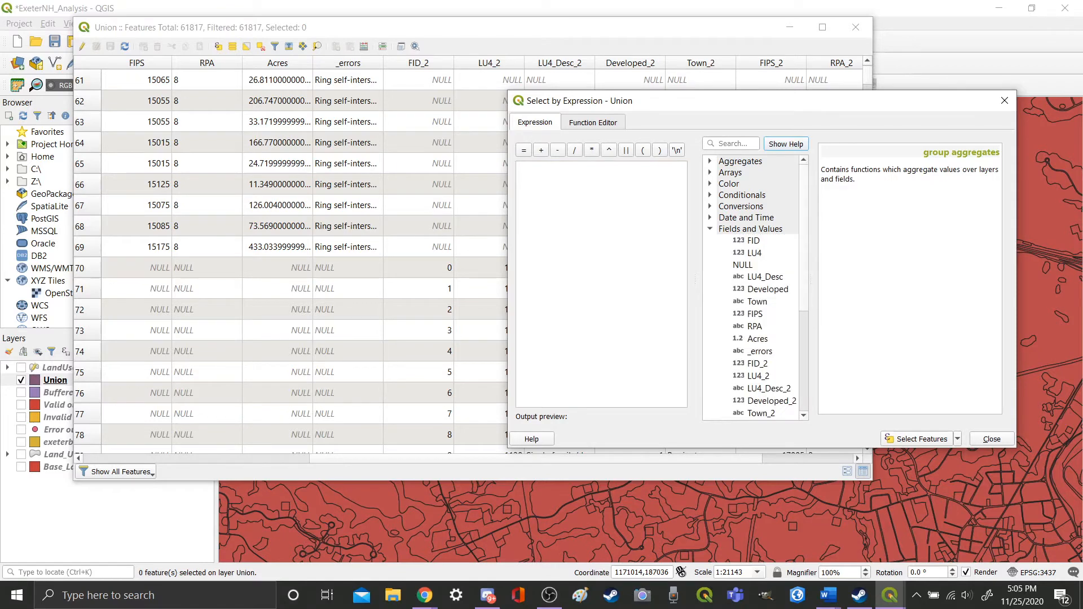
scroll(753, 288, "down", 2)
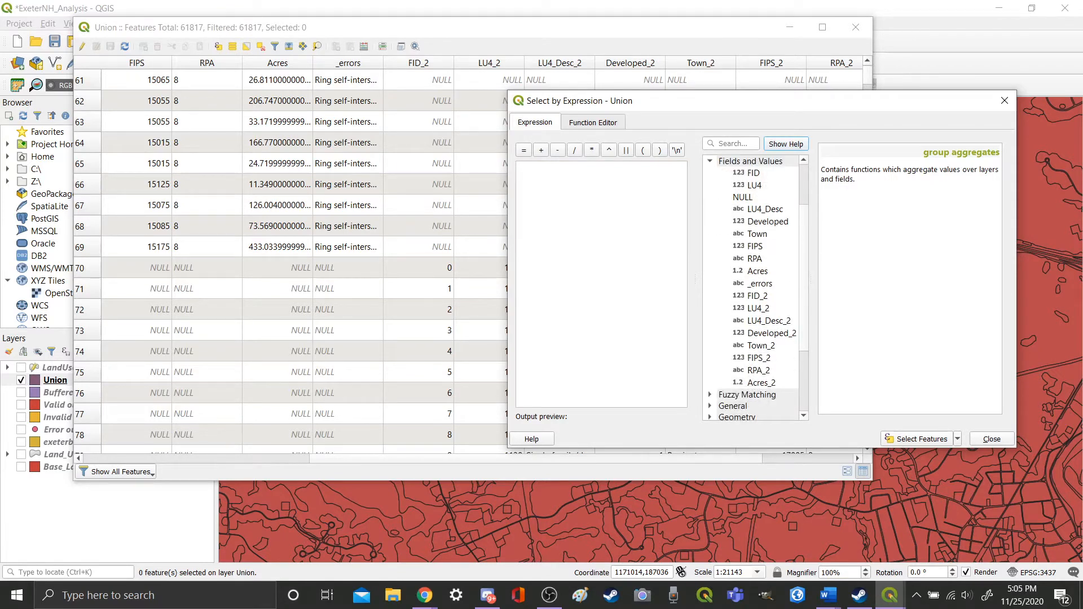
double_click(753, 172)
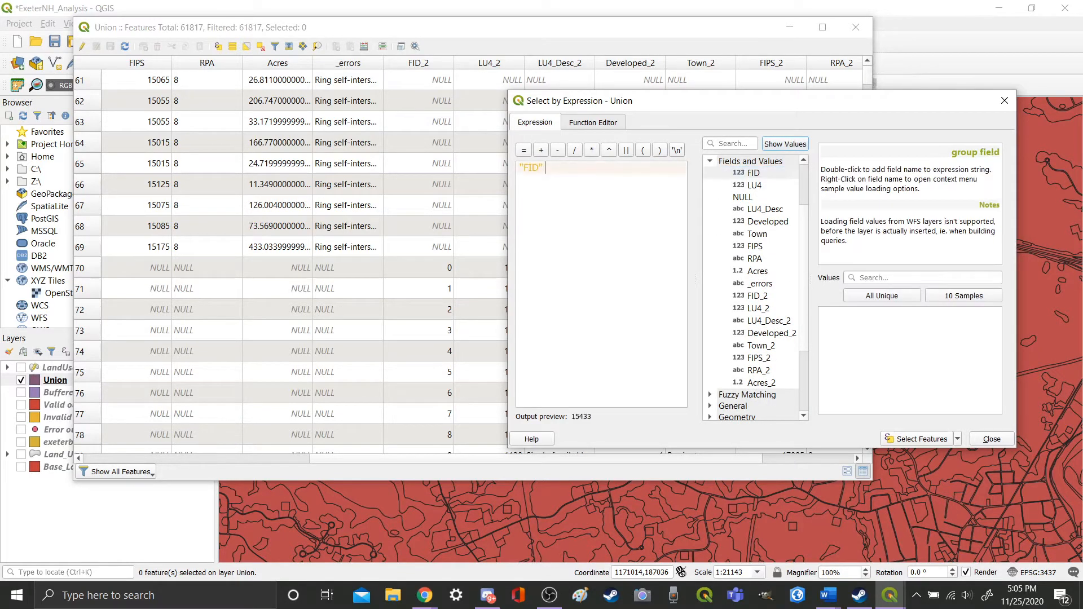
type("is null")
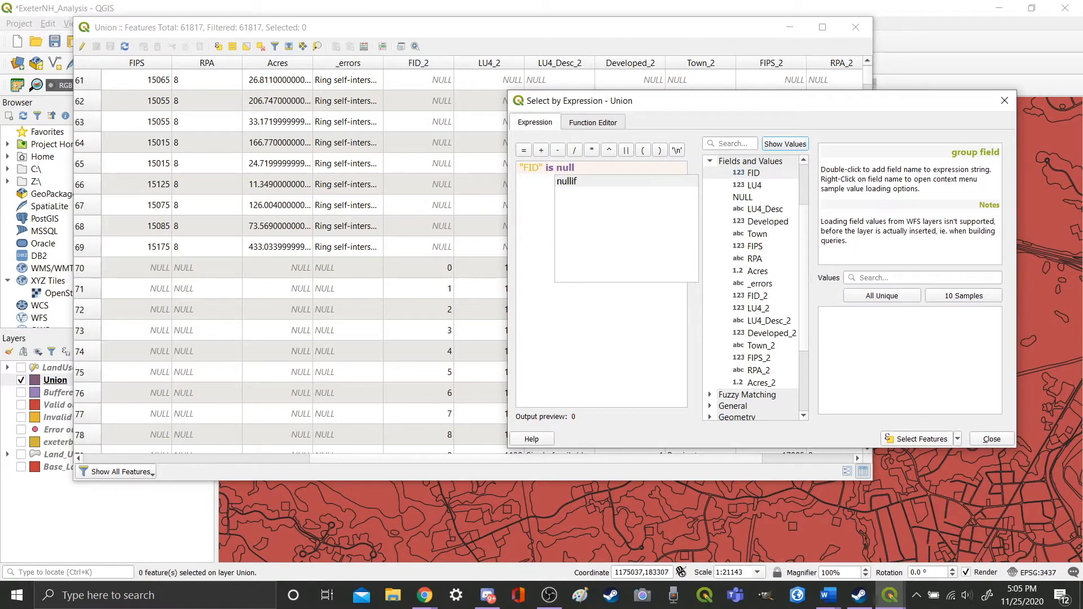
left_click(918, 439)
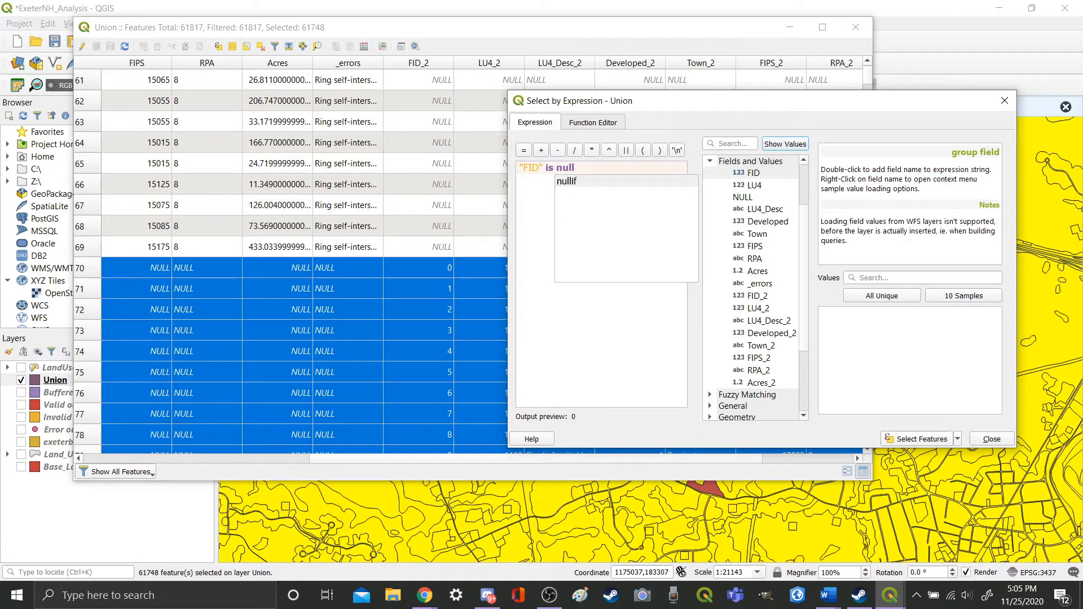
left_click(991, 439)
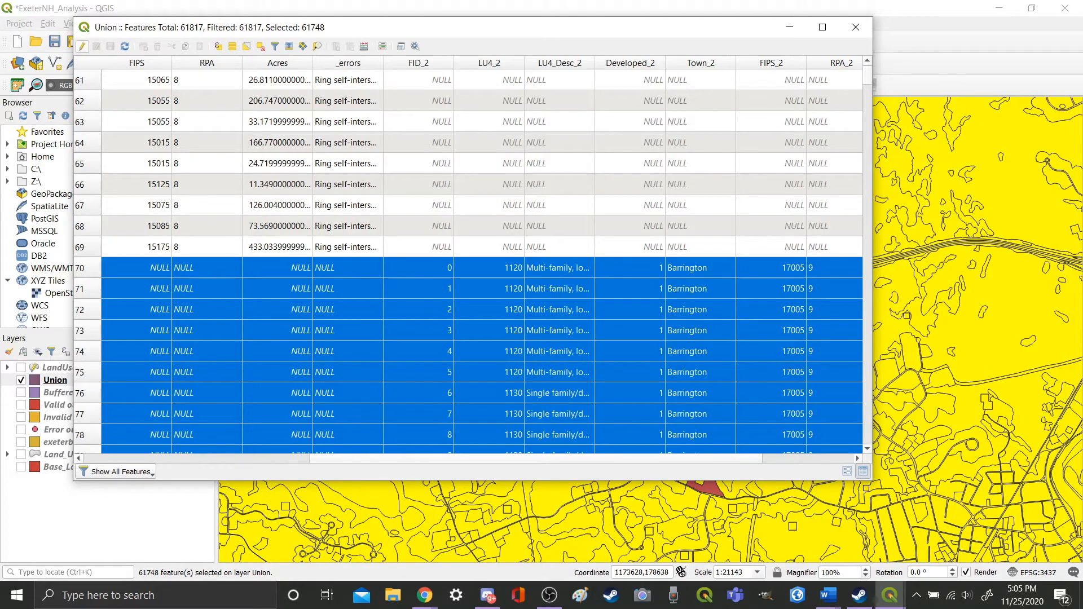
- Start editing Union and update the existing FID field with "FID_2" for only the selected features using the field calculator
left_click(81, 46)
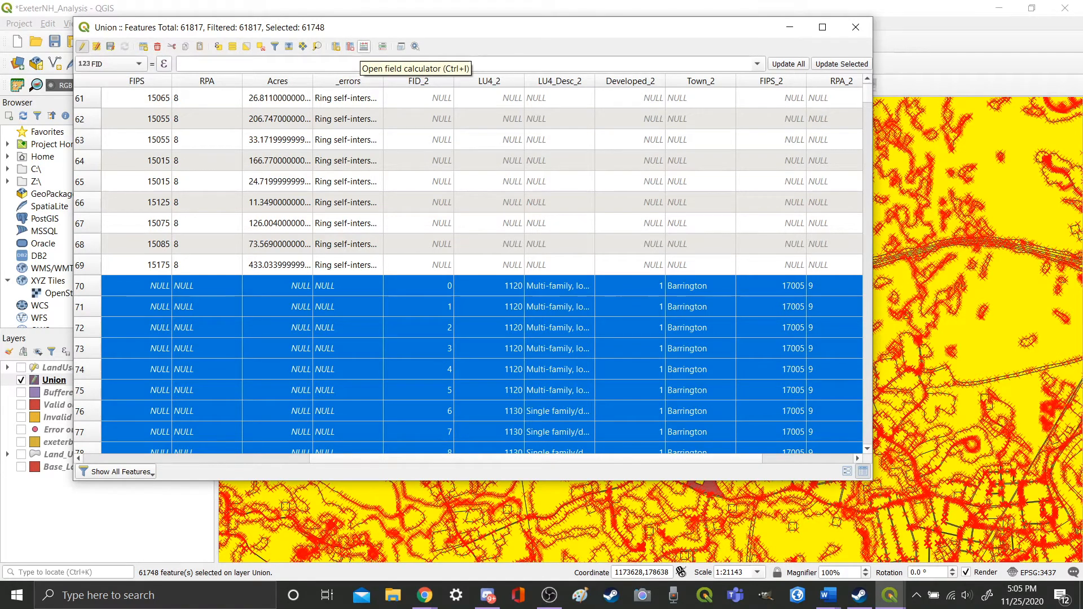
left_click(364, 47)
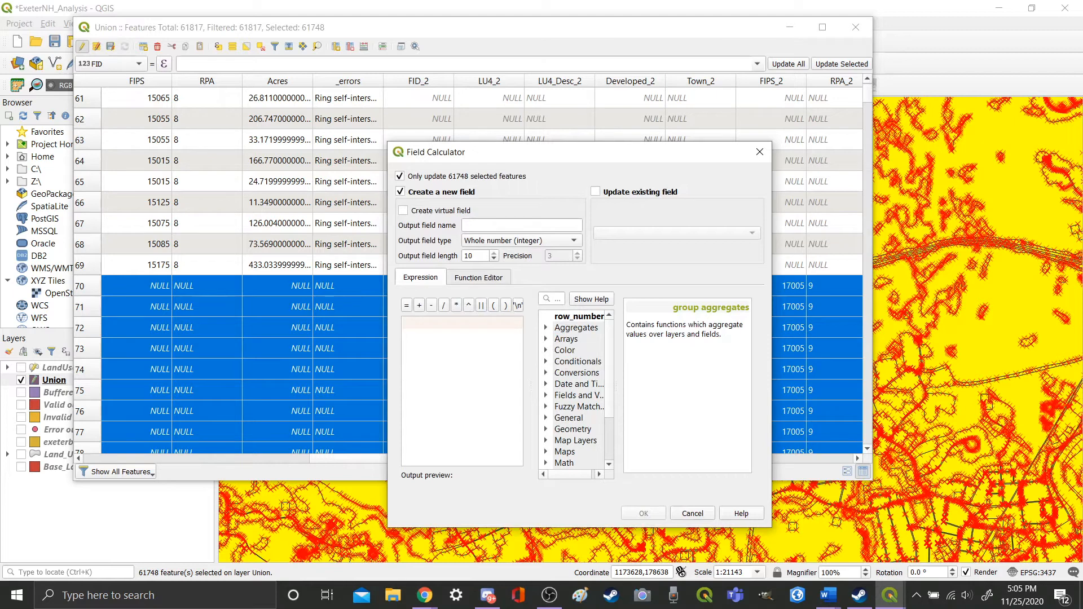
left_click(596, 192)
left_click(677, 233)
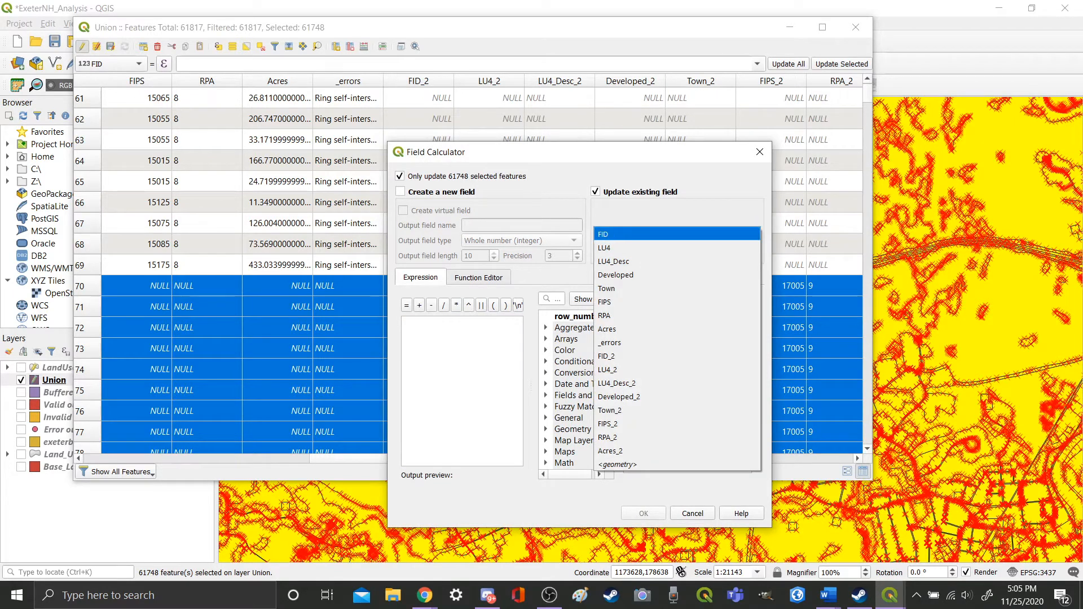
left_click(677, 234)
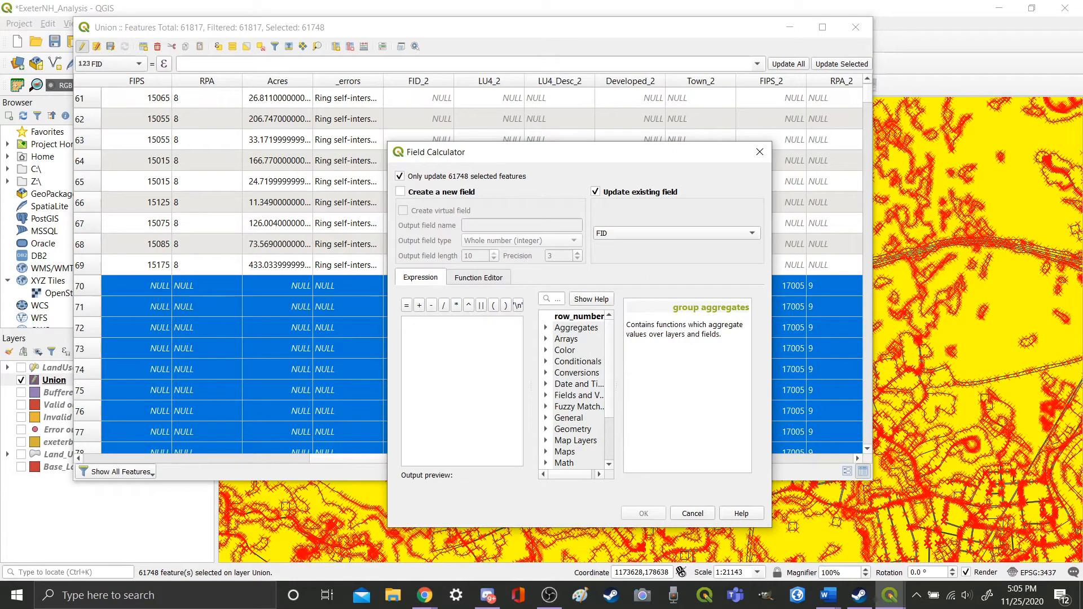
left_click(545, 395)
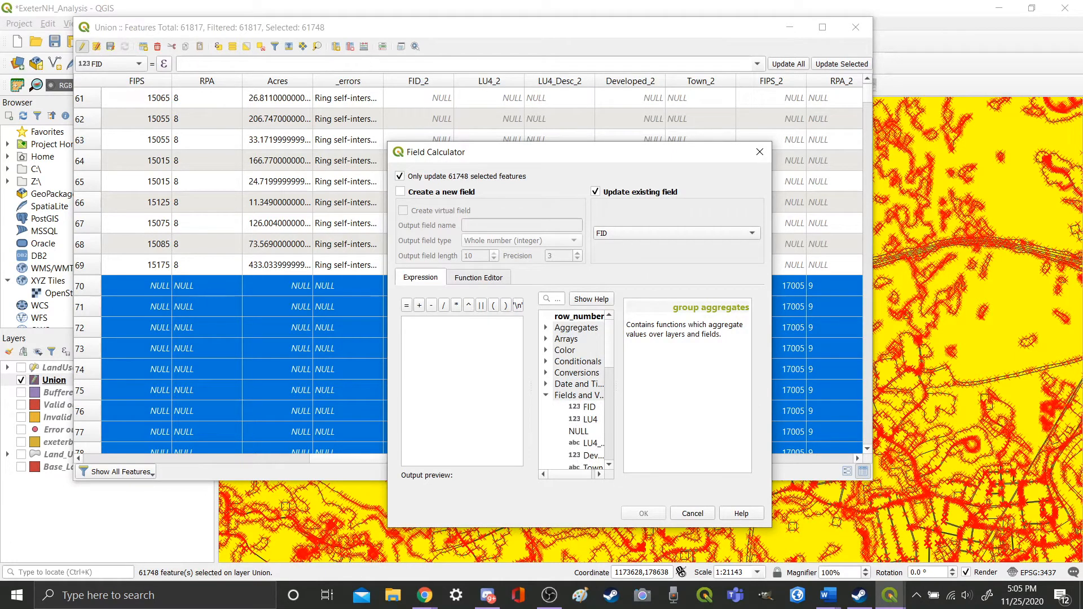
scroll(571, 395, "down", 1)
scroll(572, 389, "down", 1)
scroll(573, 389, "down", 2)
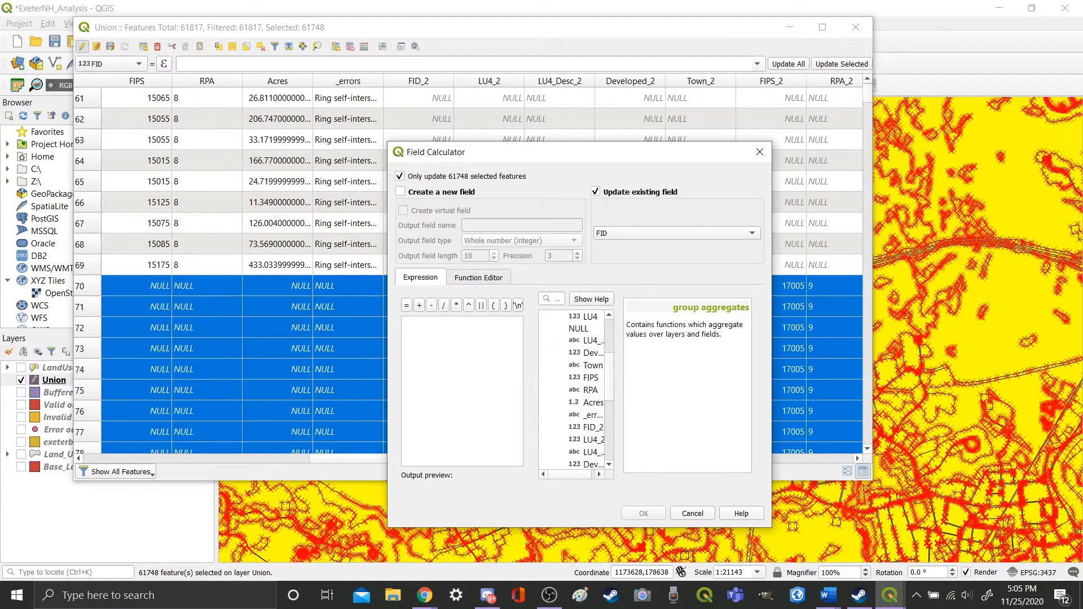
double_click(593, 391)
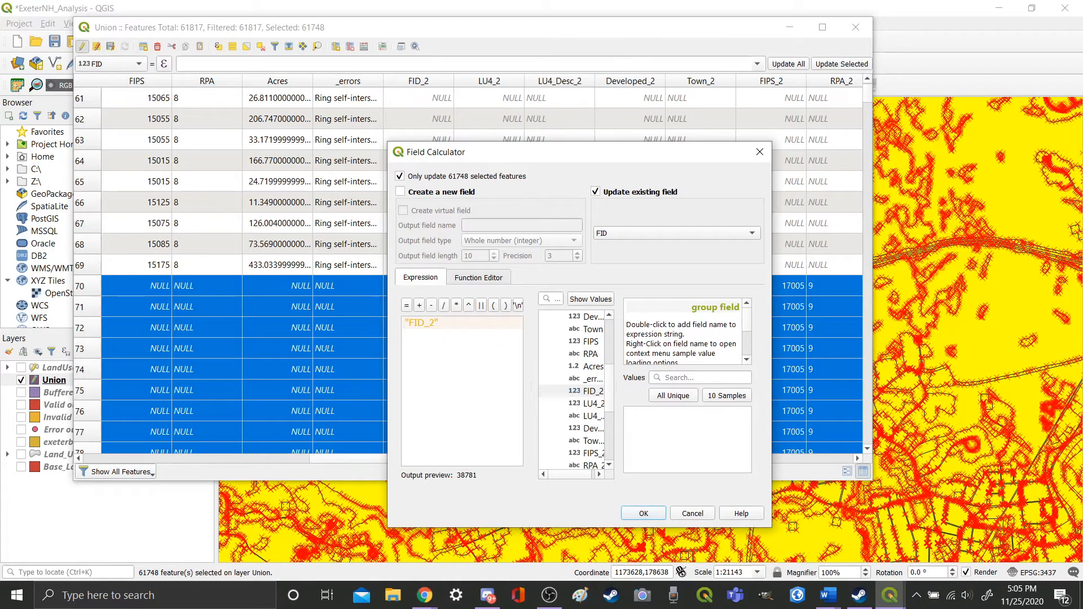
left_click(643, 514)
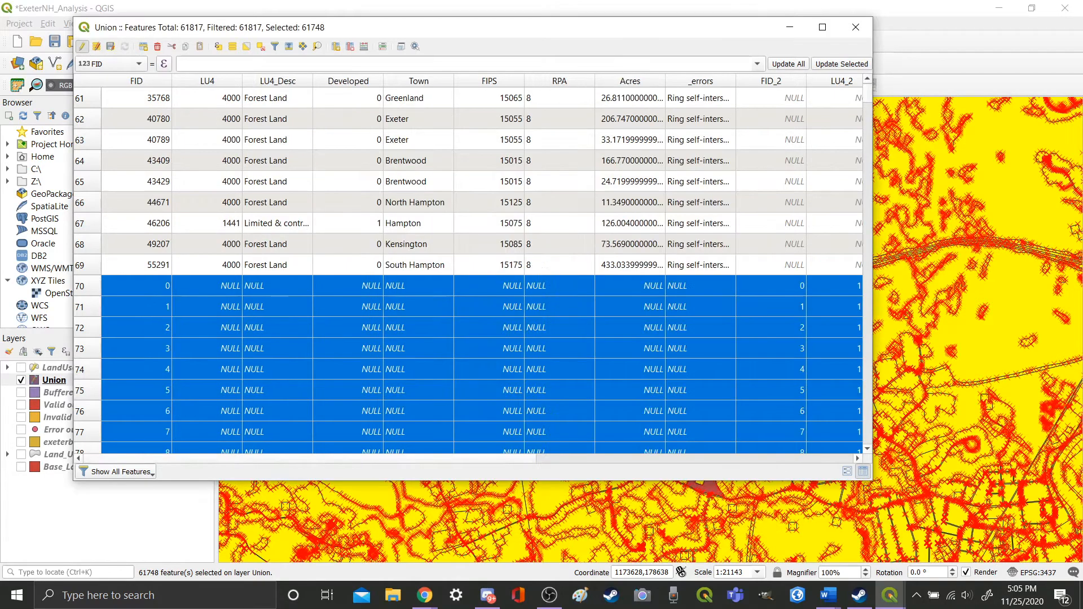
- Clear the feature selection in the Union table and return to its first rows to review the _2 fields
left_click_drag(310, 459, 535, 459)
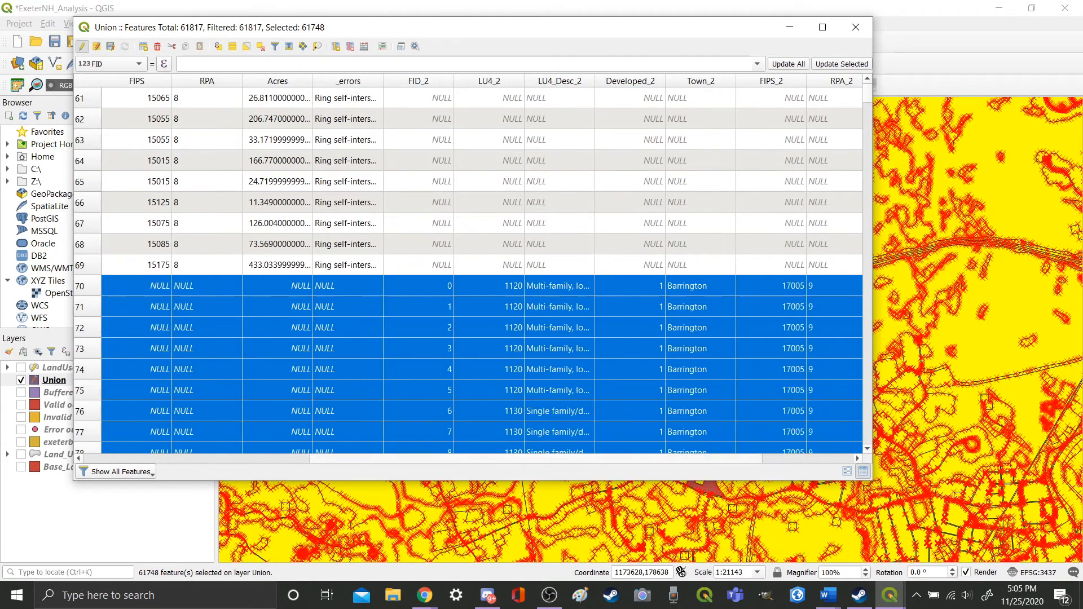
scroll(418, 181, "up", 3)
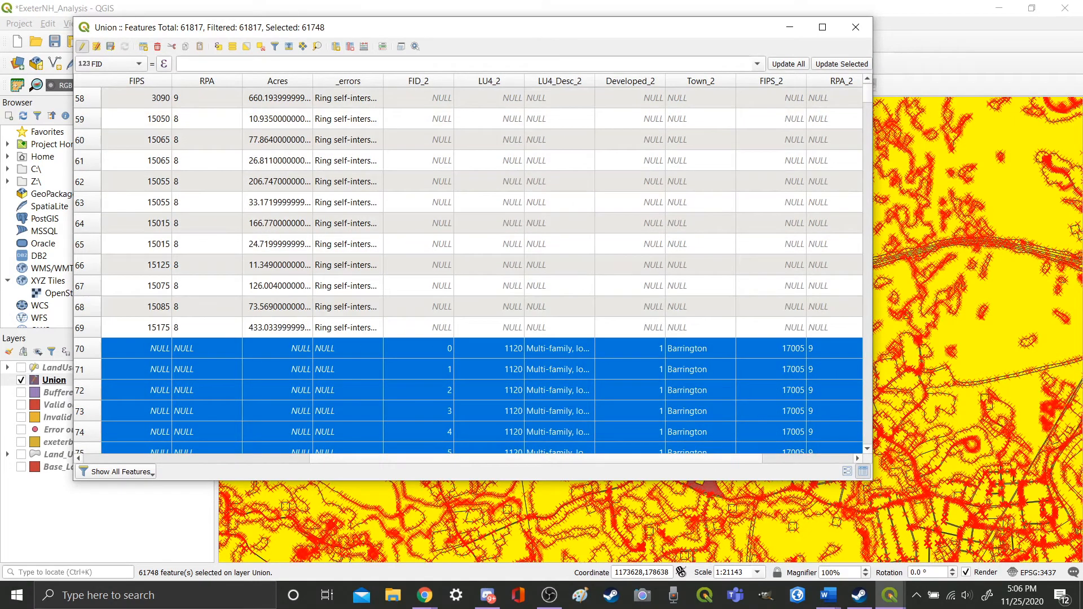
left_click(418, 181)
left_click(261, 46)
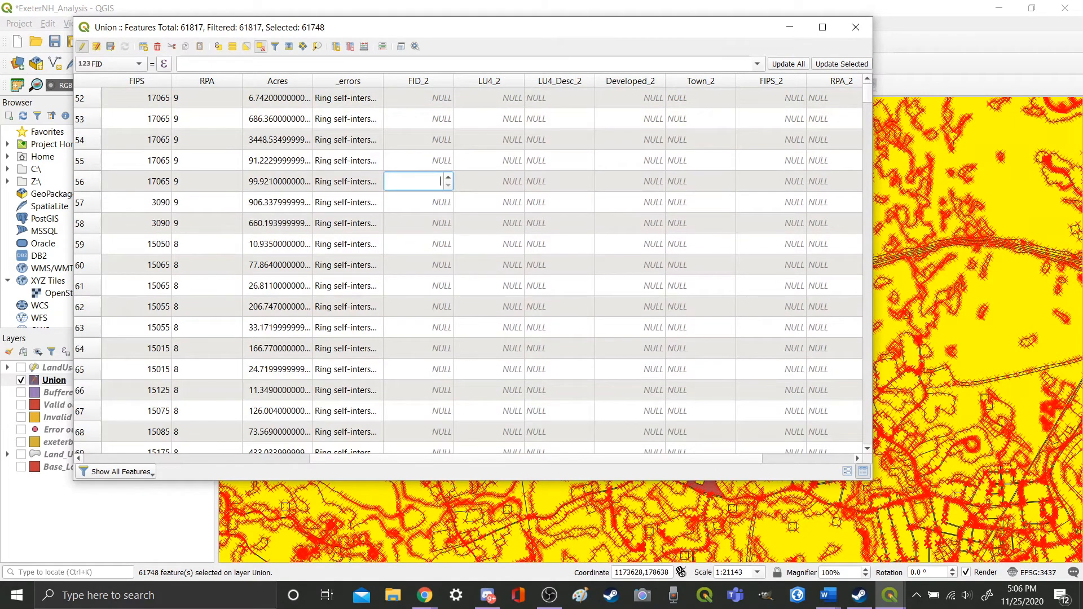
scroll(419, 225, "up", 17)
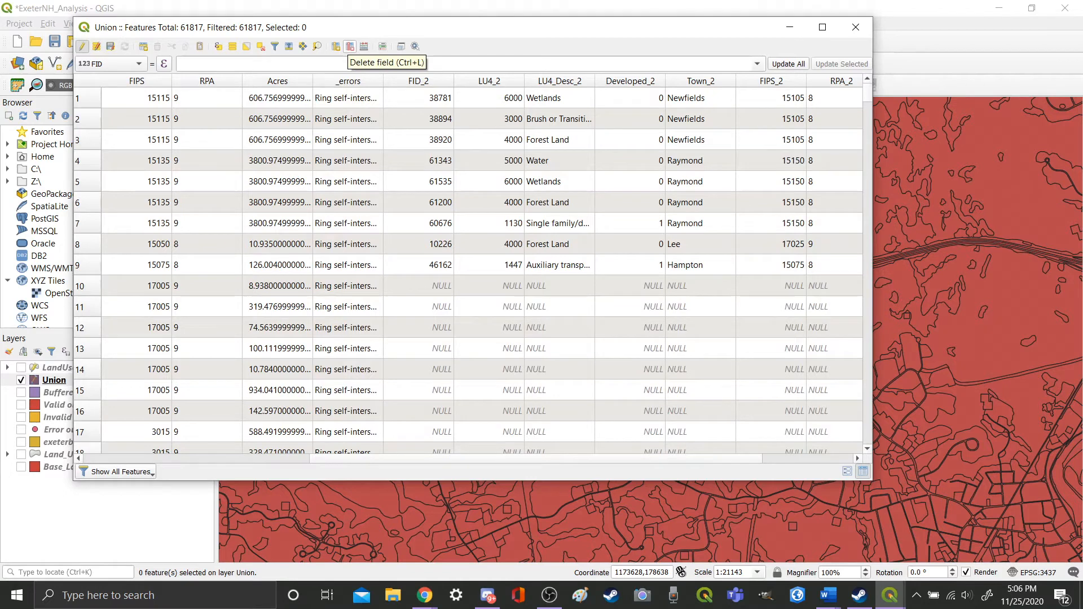
- Try to delete the _errors, FID_2, LU4_2, LU4_Desc_2, Developed_2 and Town_2 fields from the Union layer and close its attribute table
left_click(350, 46)
scroll(539, 279, "down", 3)
scroll(539, 280, "up", 1)
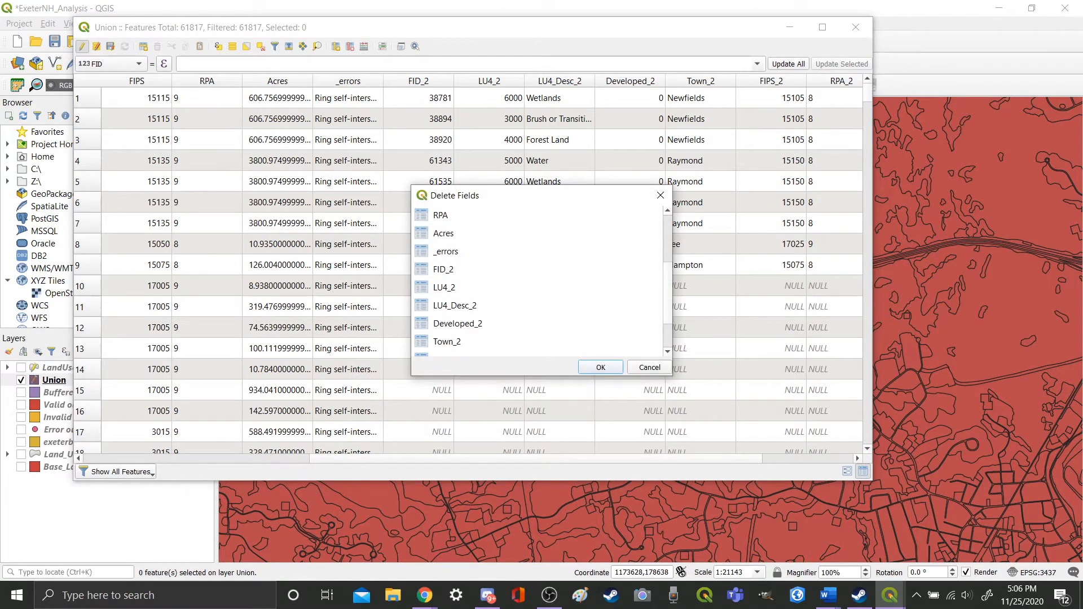
left_click(446, 252)
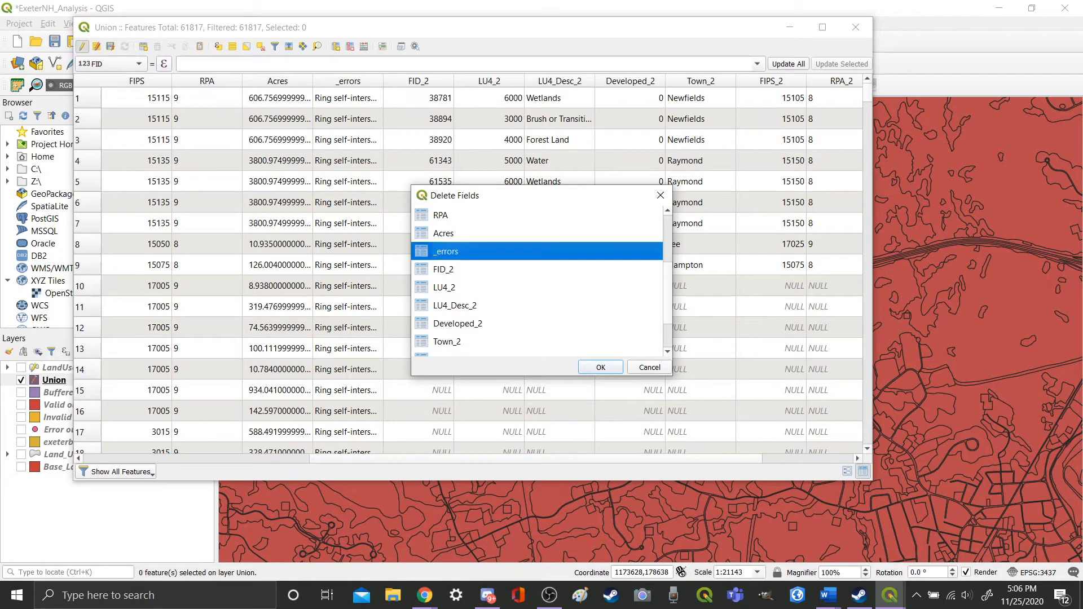
left_click(445, 269)
left_click(445, 287)
left_click(452, 306)
left_click(451, 324)
left_click(448, 342)
scroll(539, 279, "down", 1)
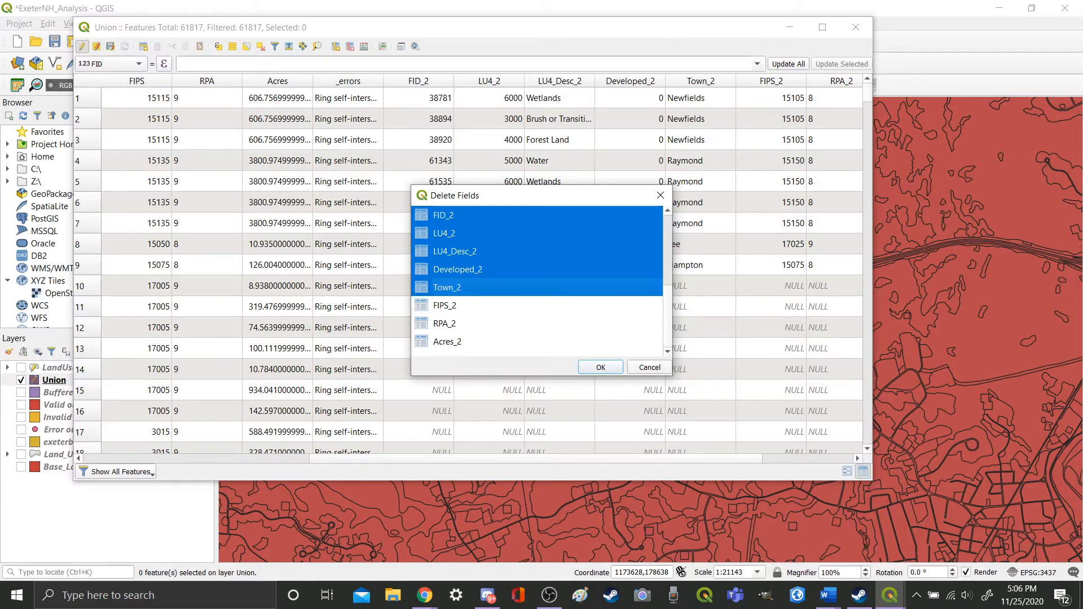
key("Return")
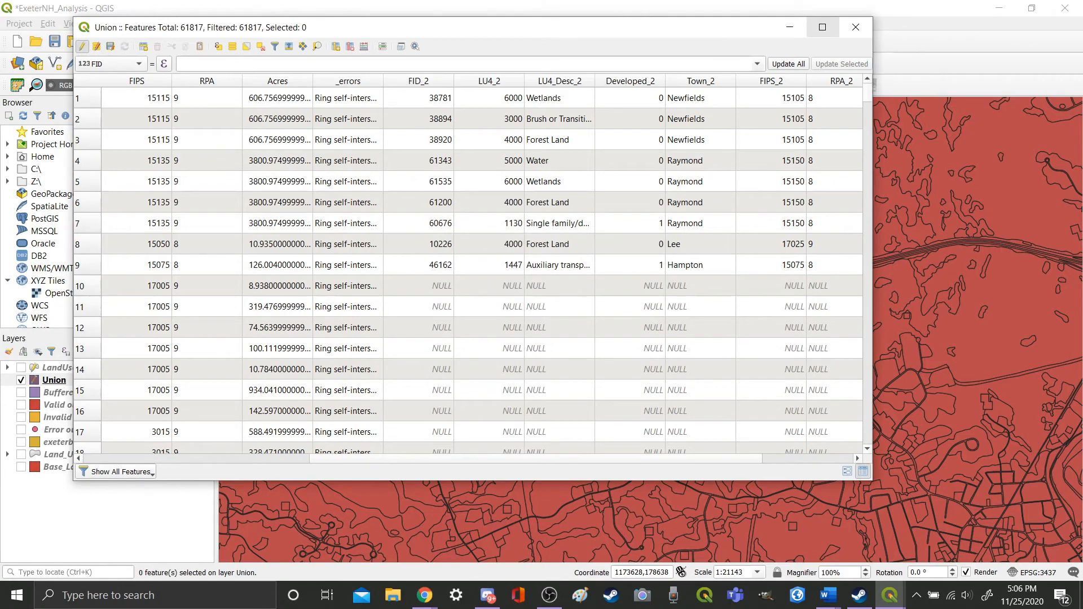
left_click(856, 27)
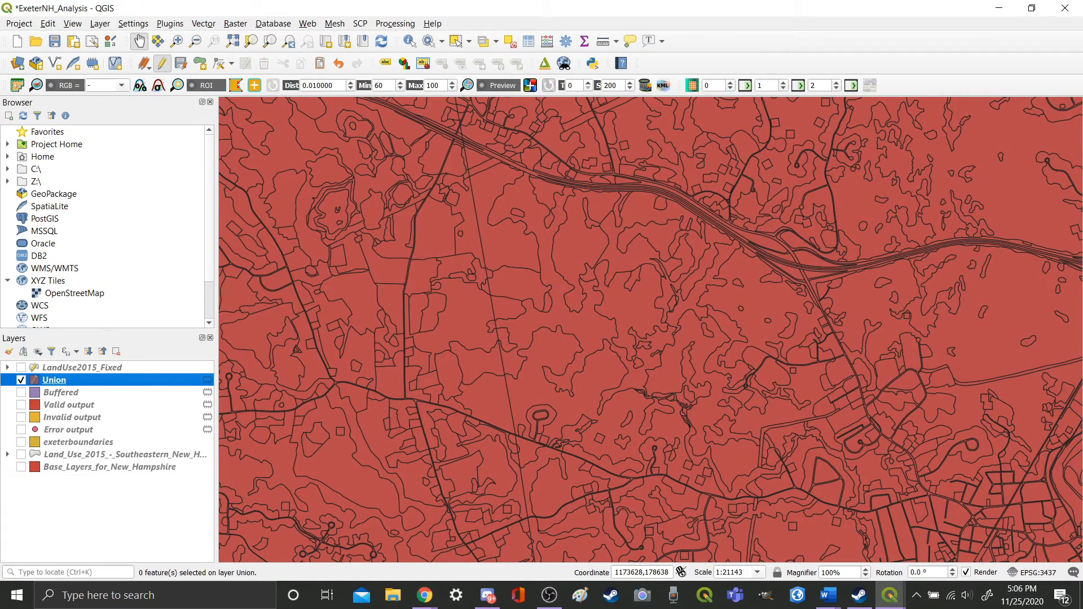
right_click(79, 380)
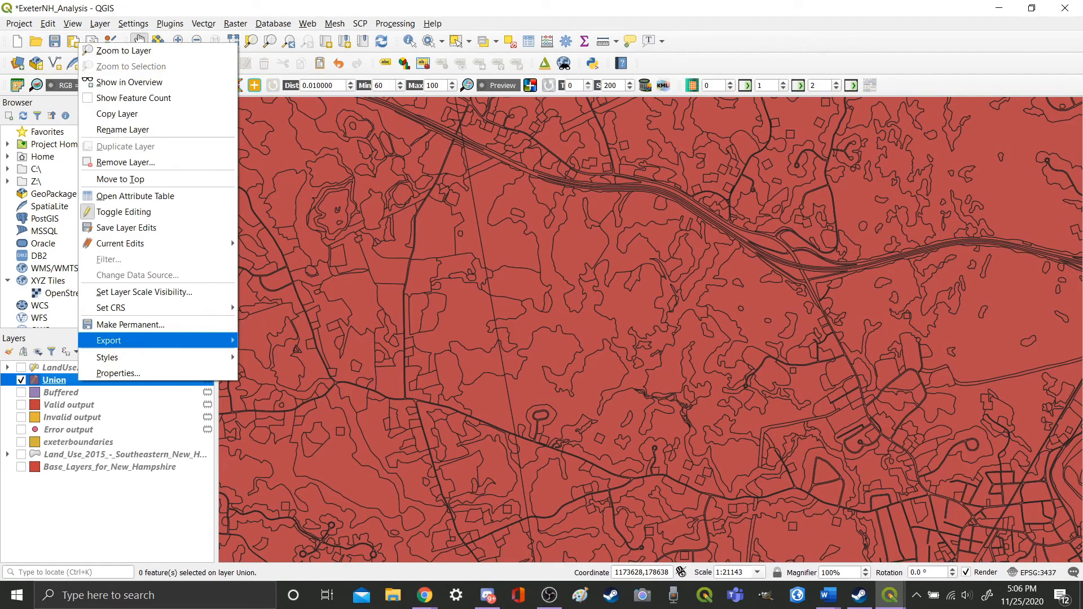
mouse_move(110, 341)
left_click(290, 340)
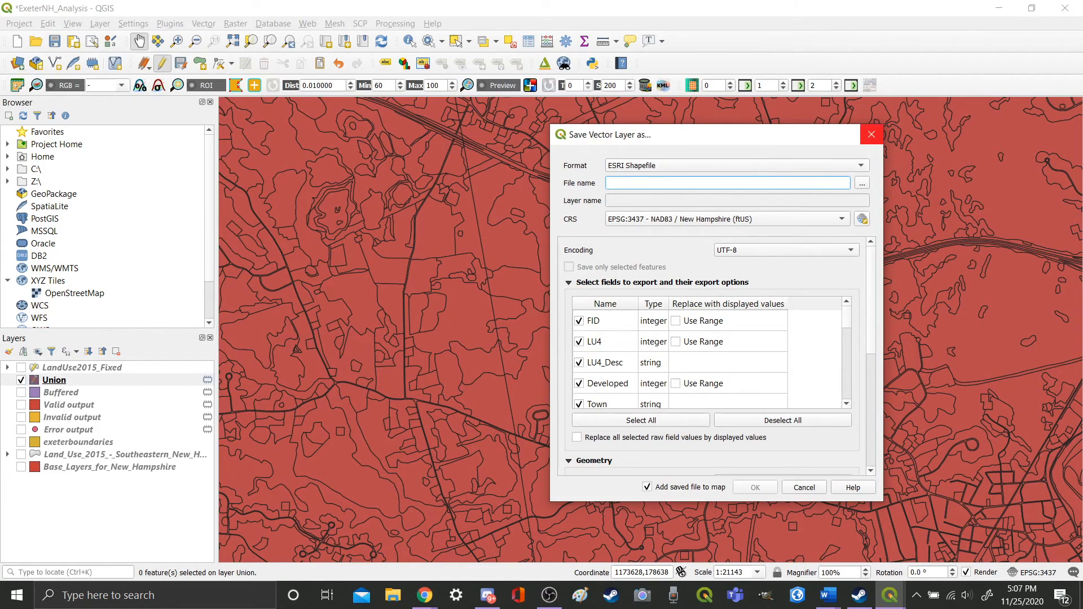
left_click(871, 134)
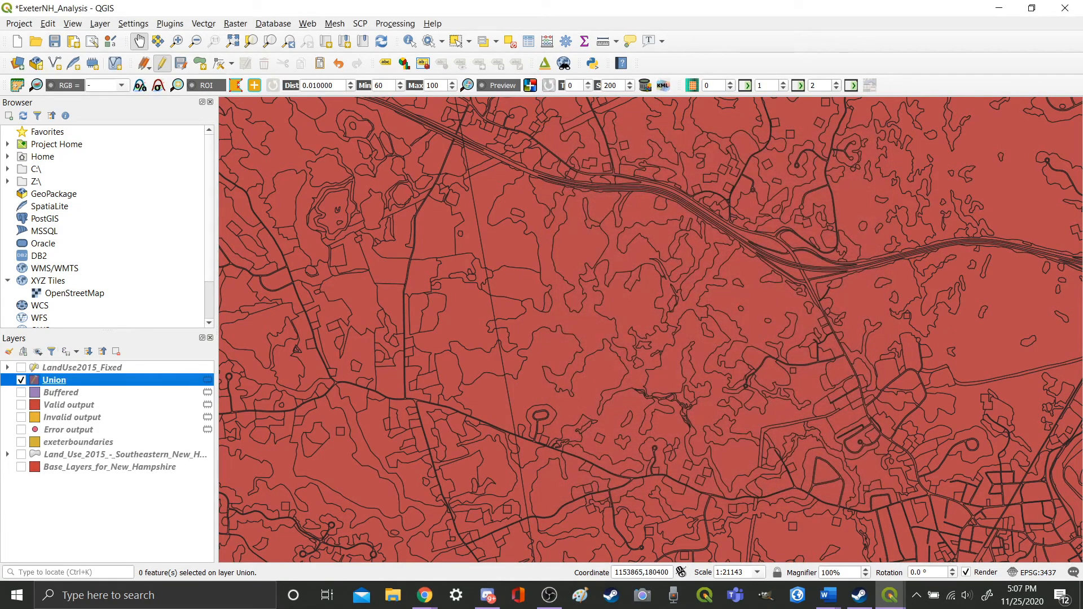
- Hide the Union layer and show the LandUse2015_Fixed layer on the map across a wider area
left_click(21, 380)
left_click(21, 367)
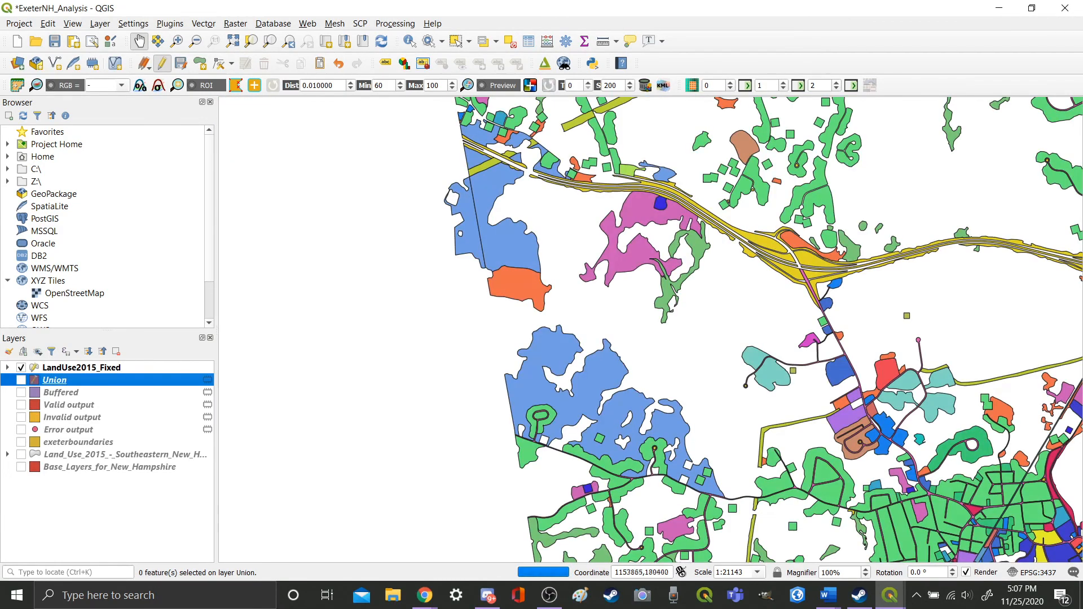
scroll(613, 317, "down", 2)
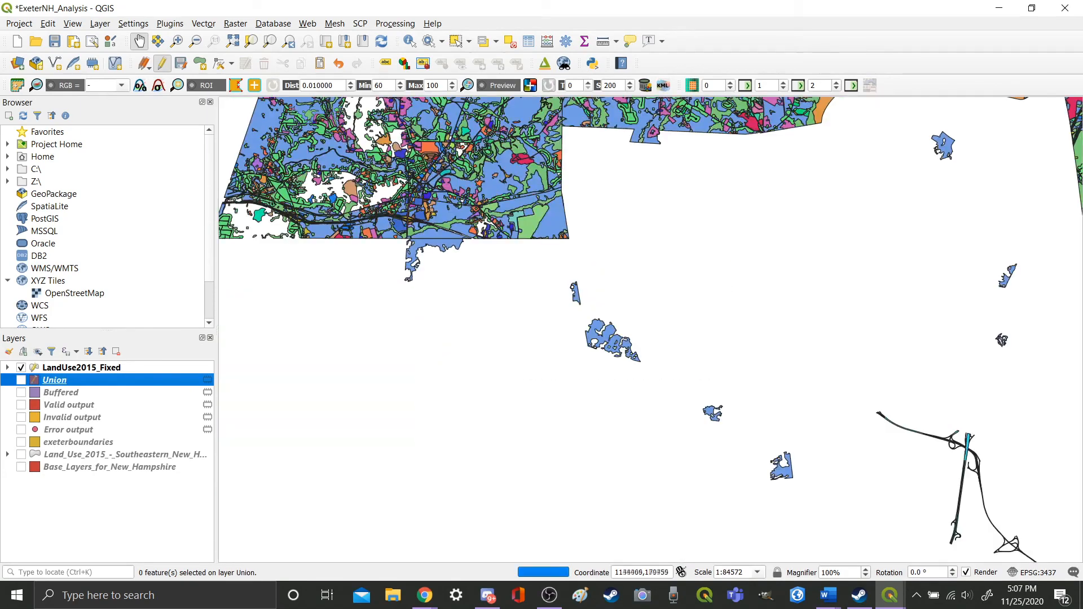
- Review the attribute table of LandUse2015_Fixed, end the layer's editing session and close the table
left_click(81, 368)
right_click(68, 367)
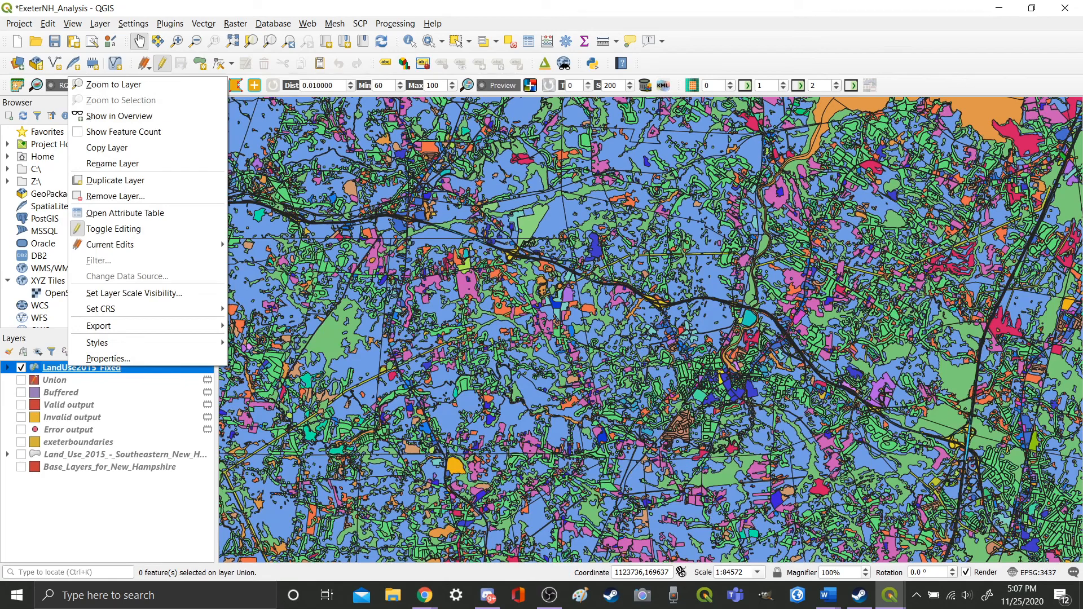
left_click(125, 212)
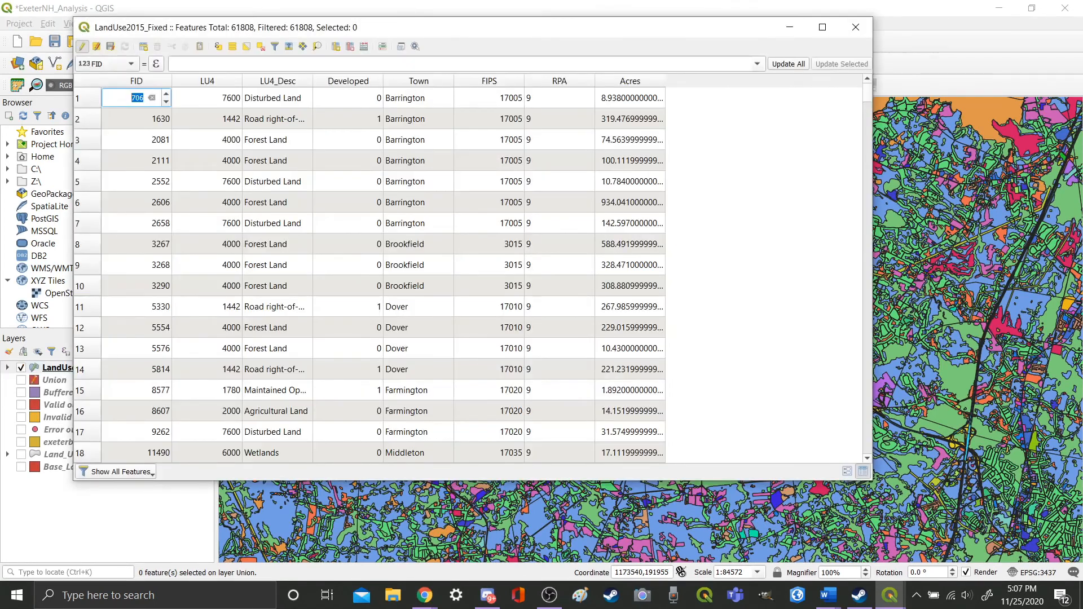
key("Escape")
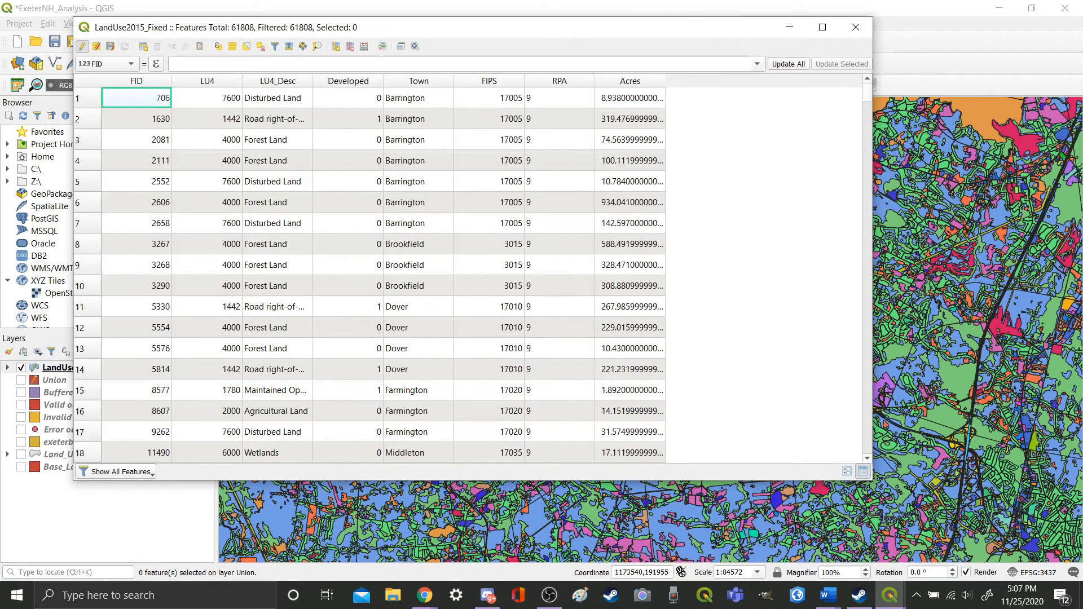
key("ctrl+e")
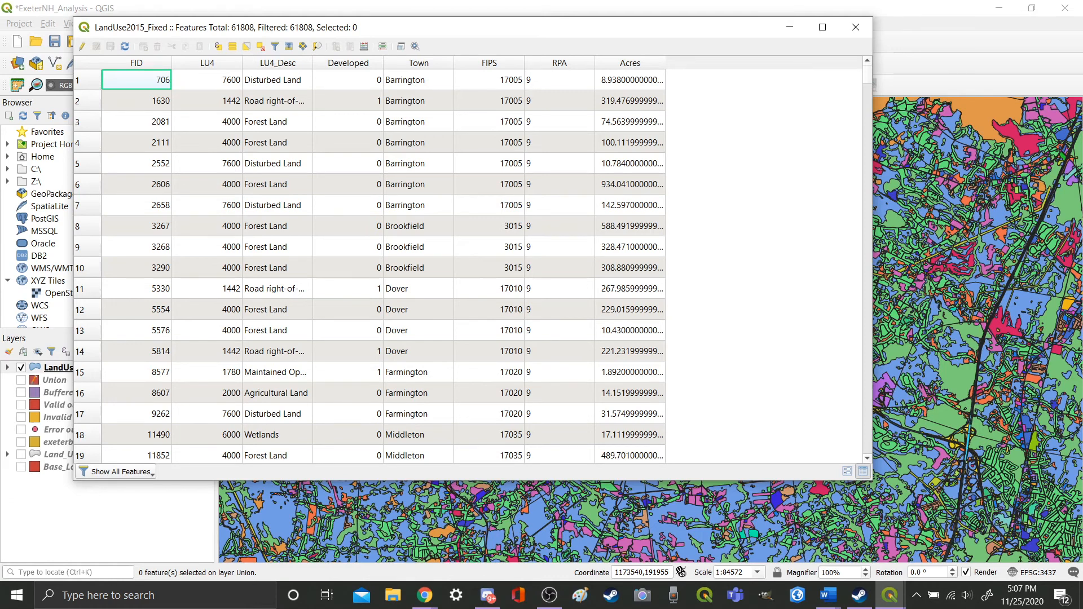
left_click(856, 27)
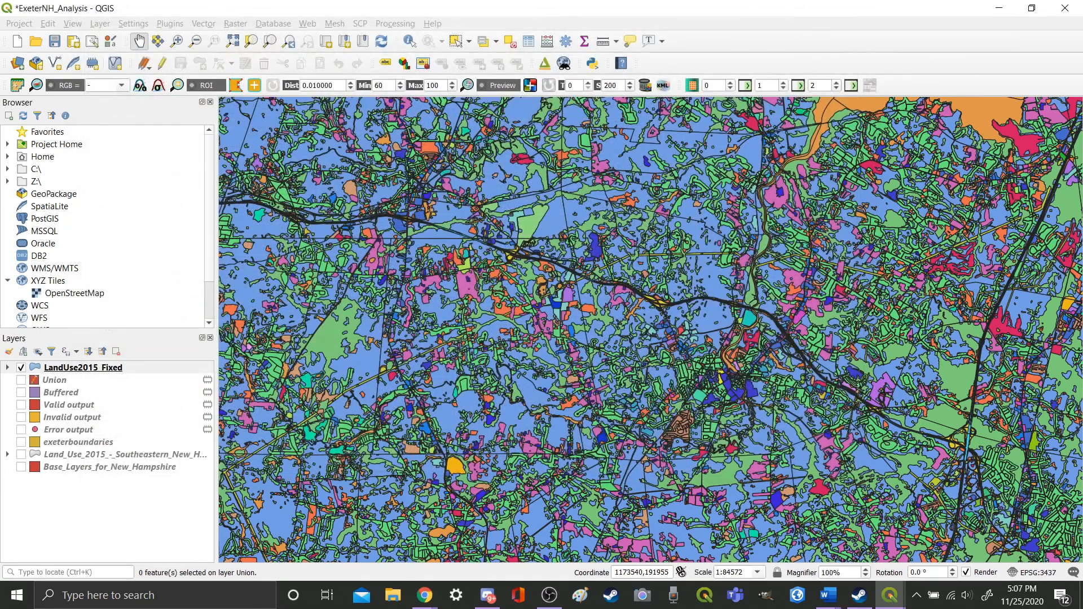